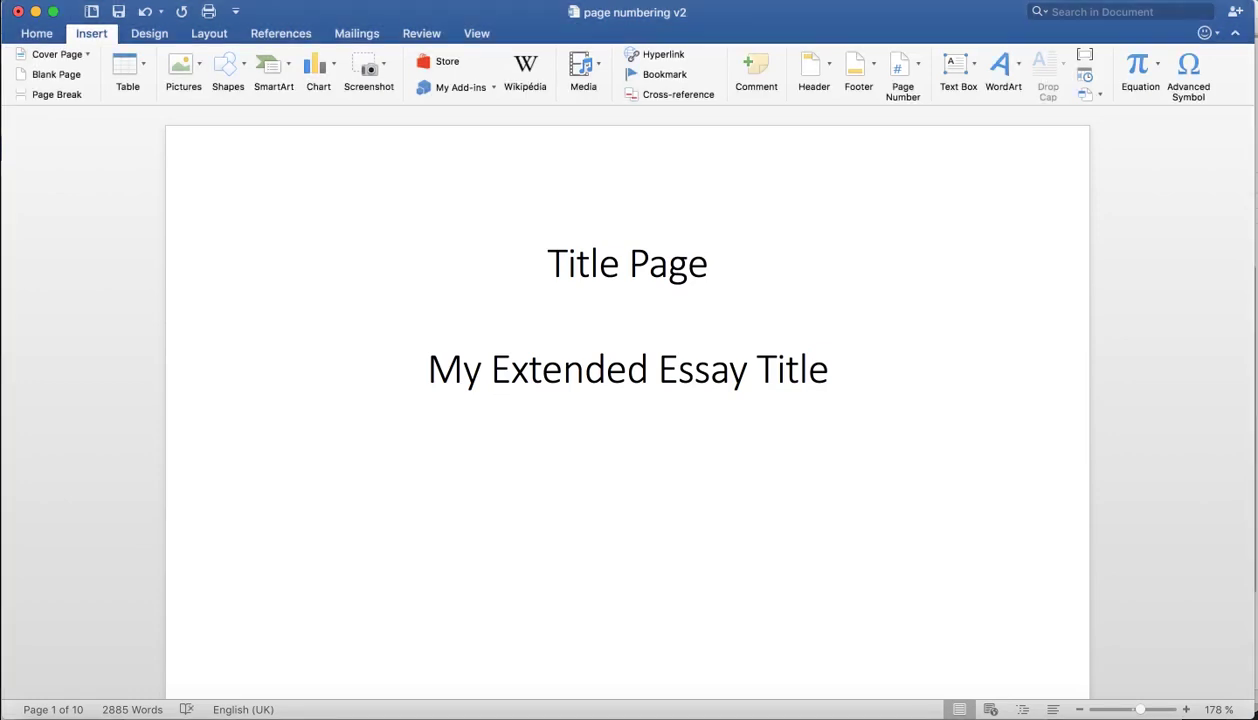
Look through the essay's pages from the title page and table of contents to the Conclusion chapter
scroll(627, 400, down, 10)
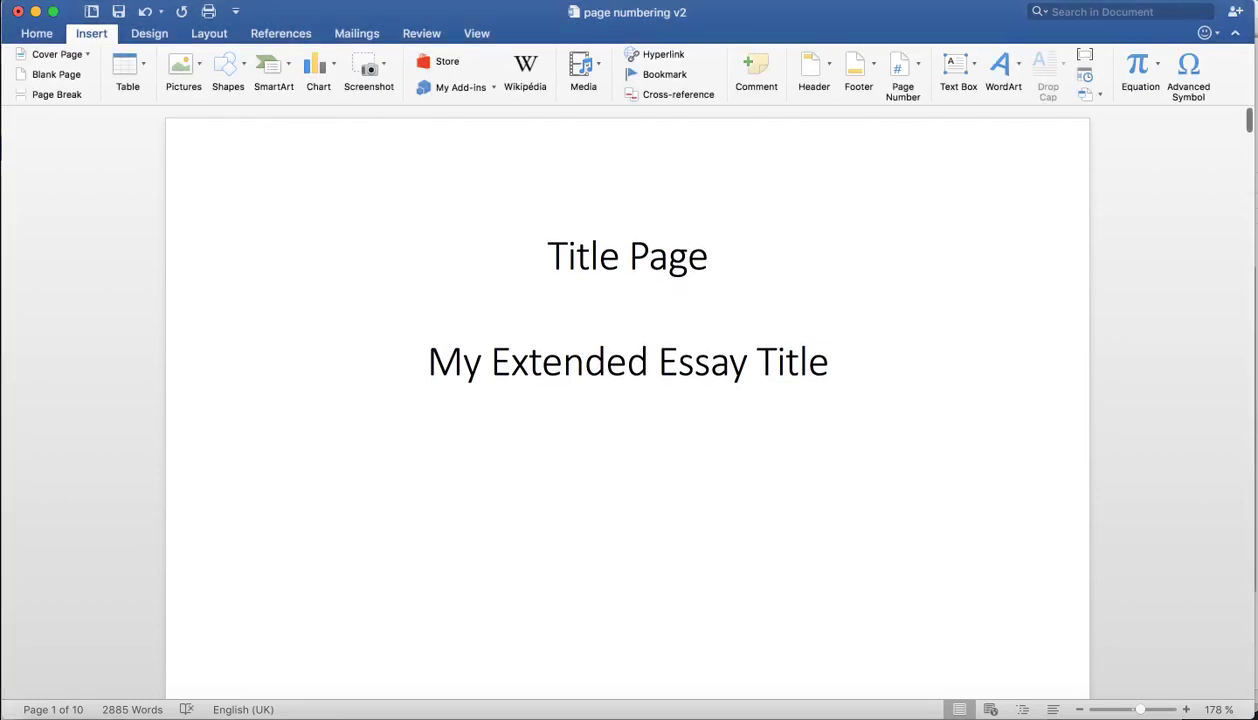
scroll(627, 400, down, 1)
scroll(627, 400, up, 5)
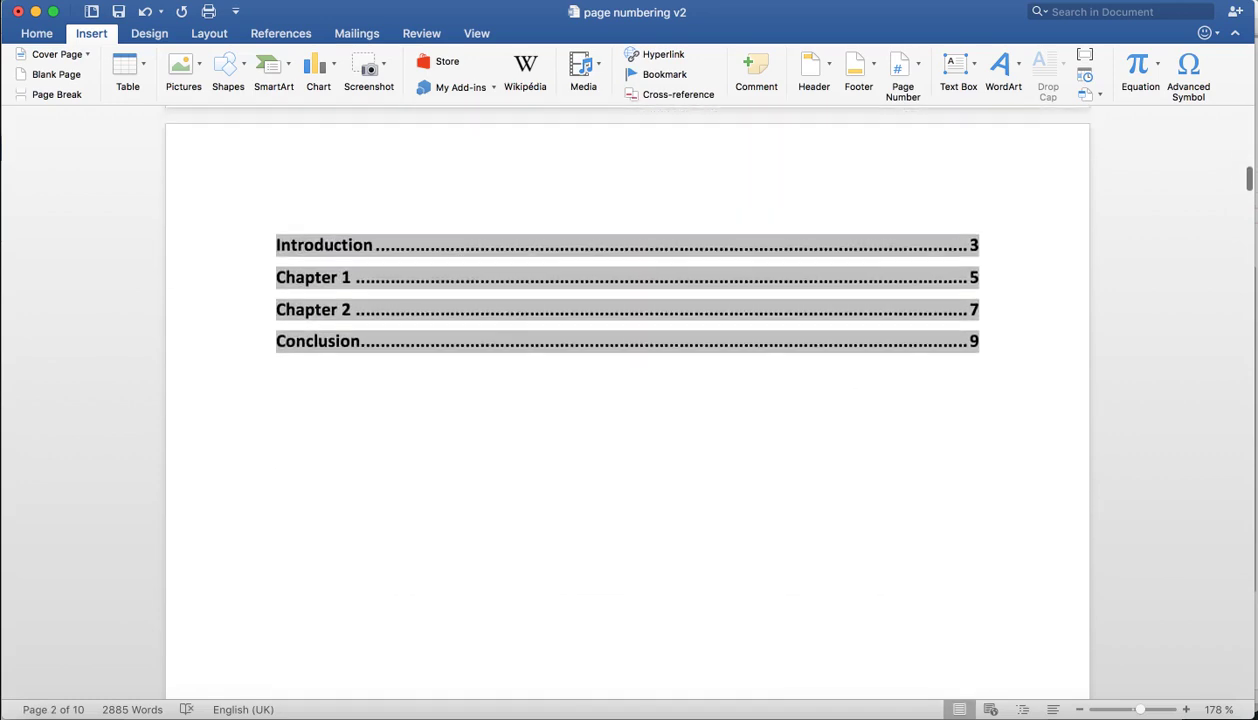
scroll(627, 400, down, 10)
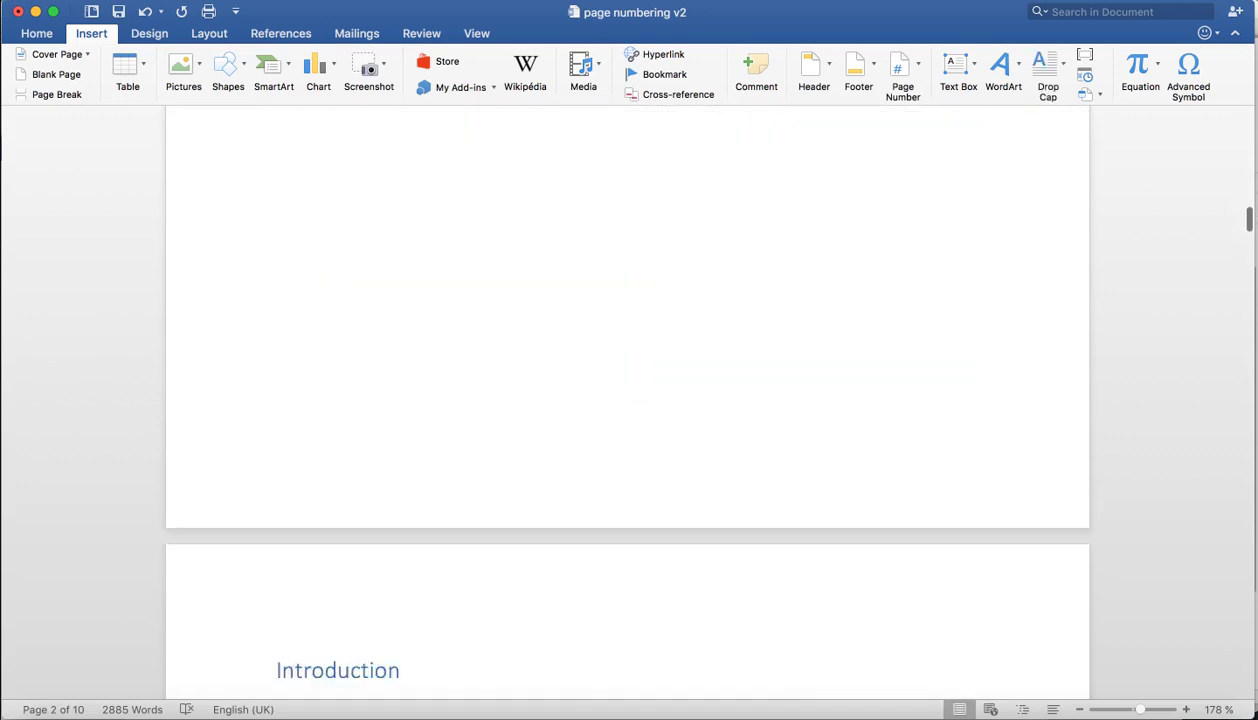
scroll(627, 400, down, 4)
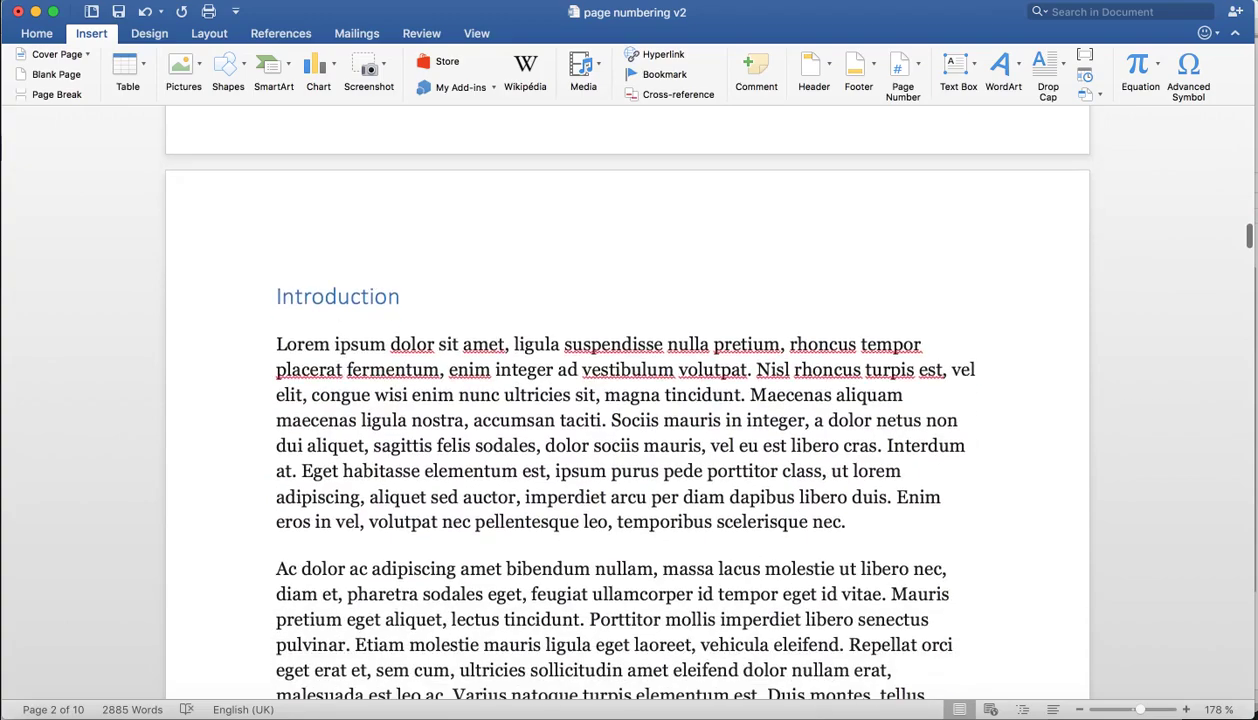
scroll(627, 400, down, 1)
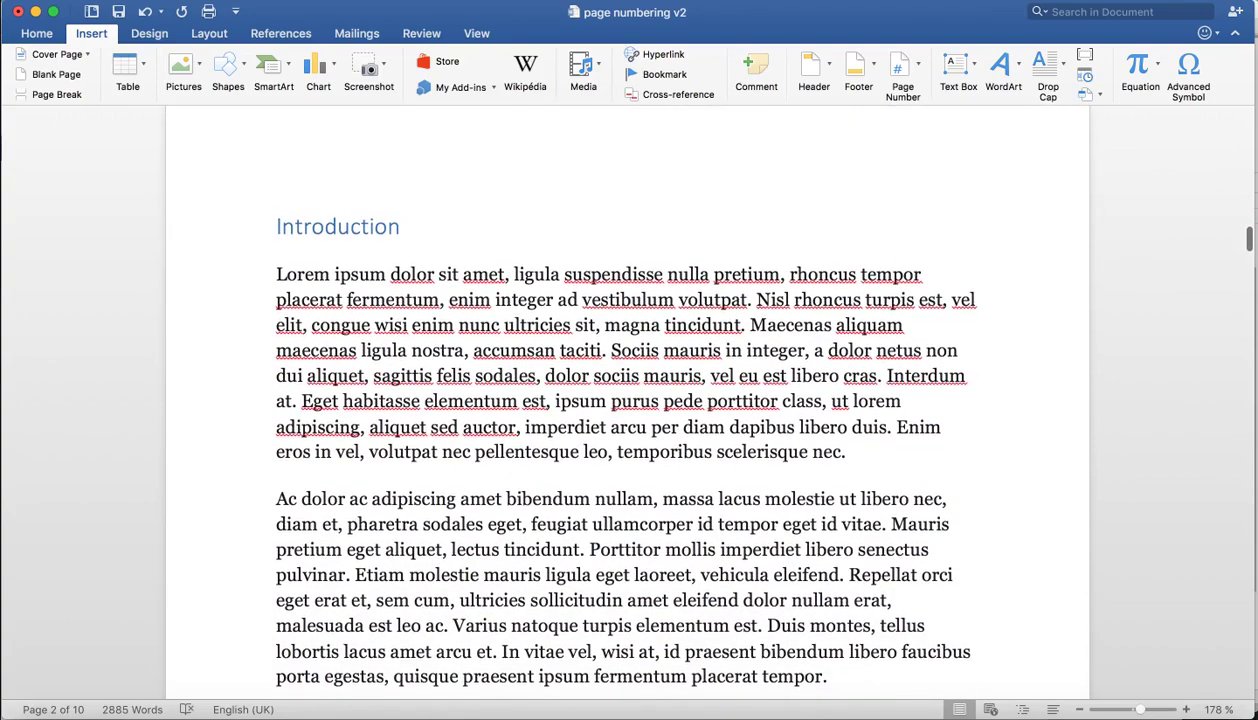
scroll(627, 400, down, 15)
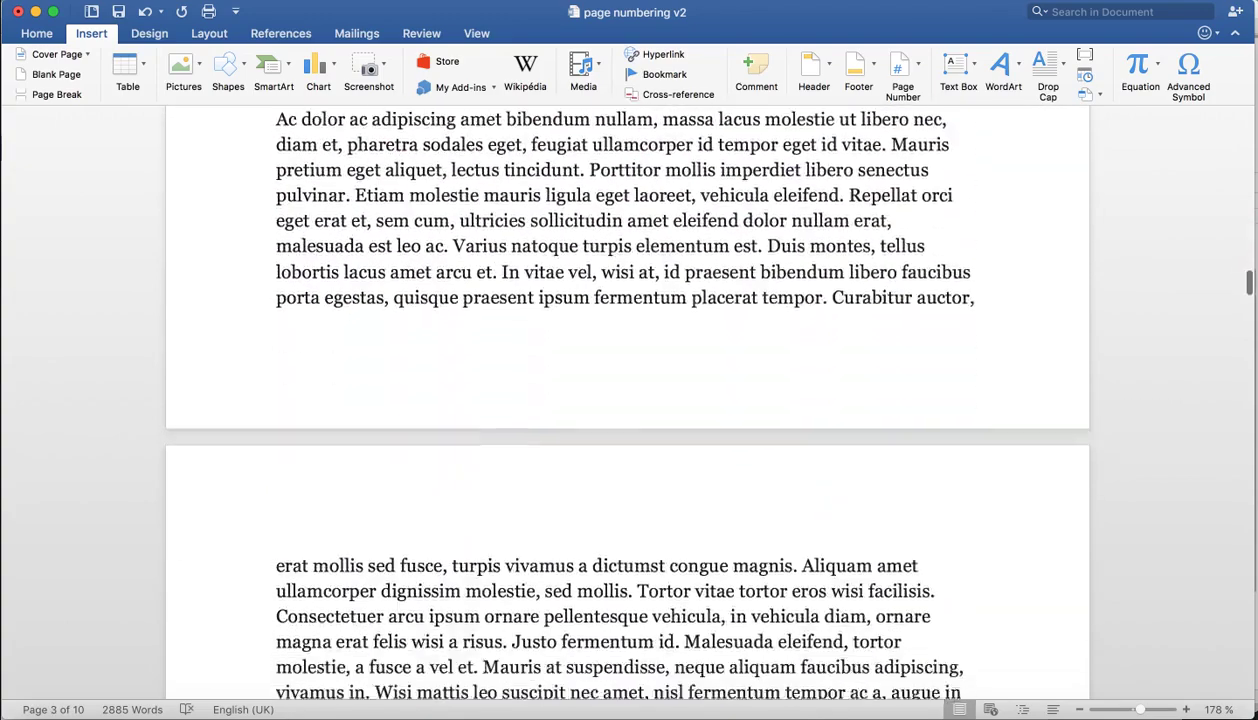
scroll(627, 400, down, 15)
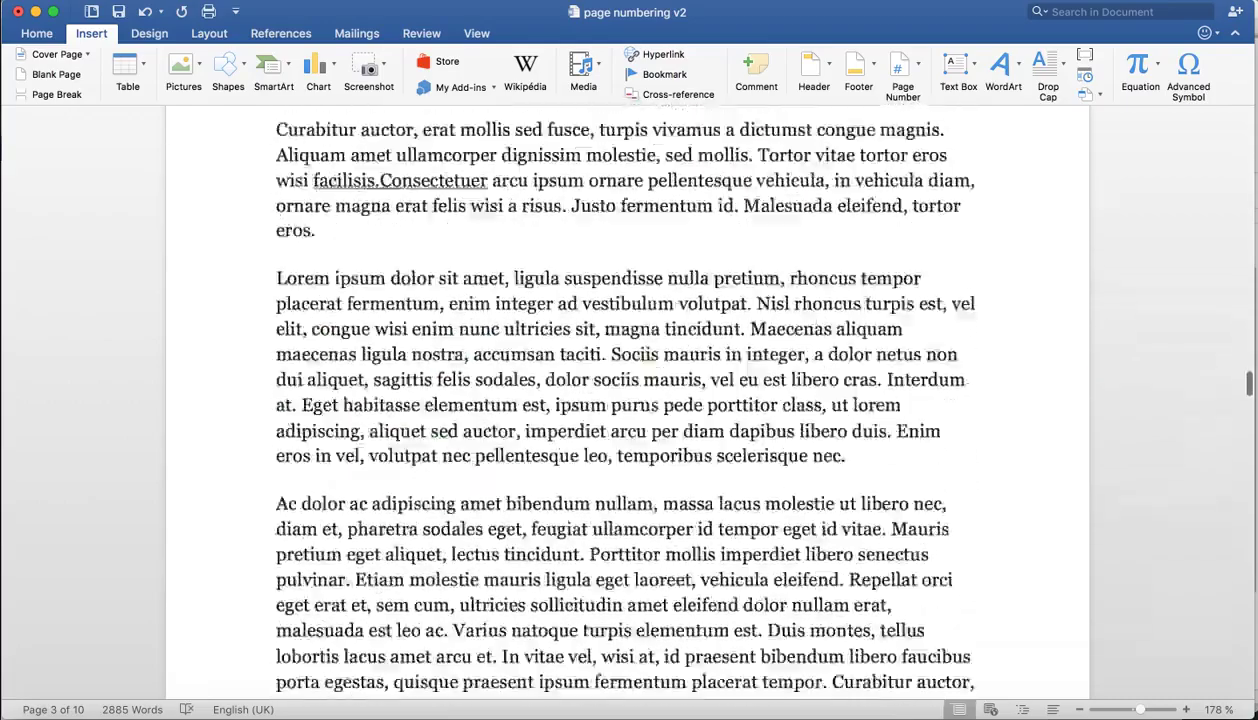
scroll(627, 400, down, 15)
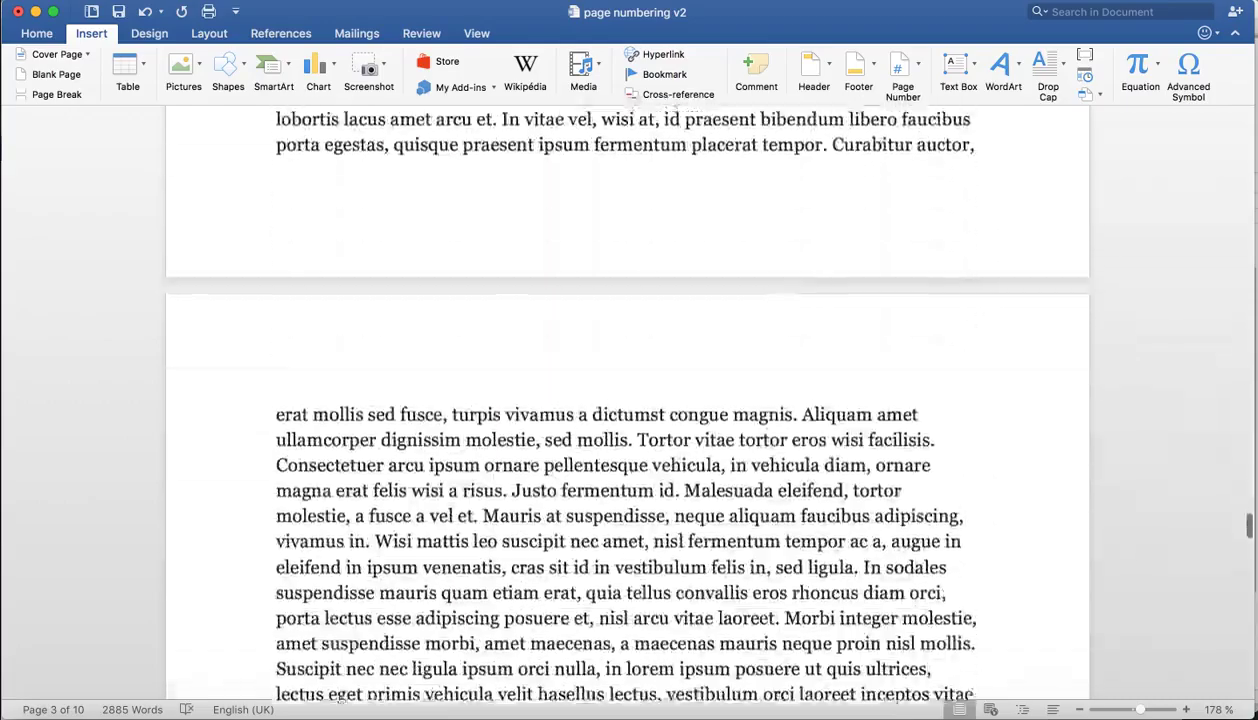
scroll(627, 400, down, 3)
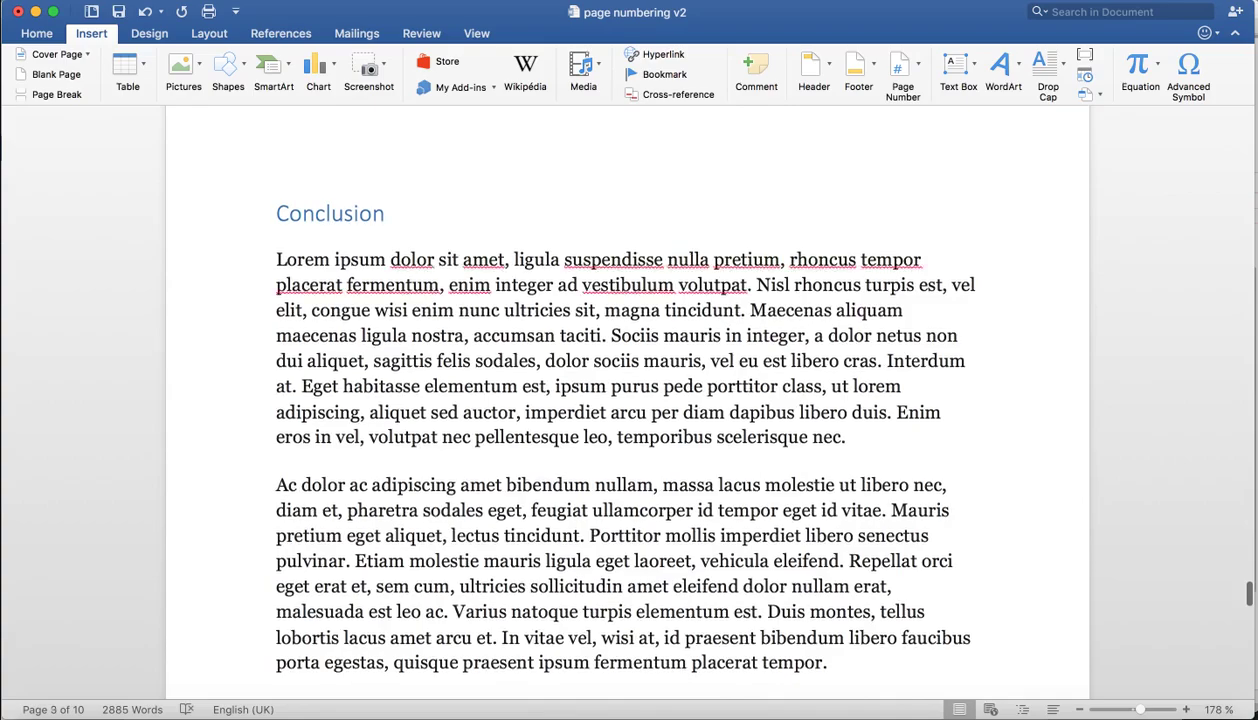
scroll(627, 400, up, 20)
scroll(627, 400, up, 20)
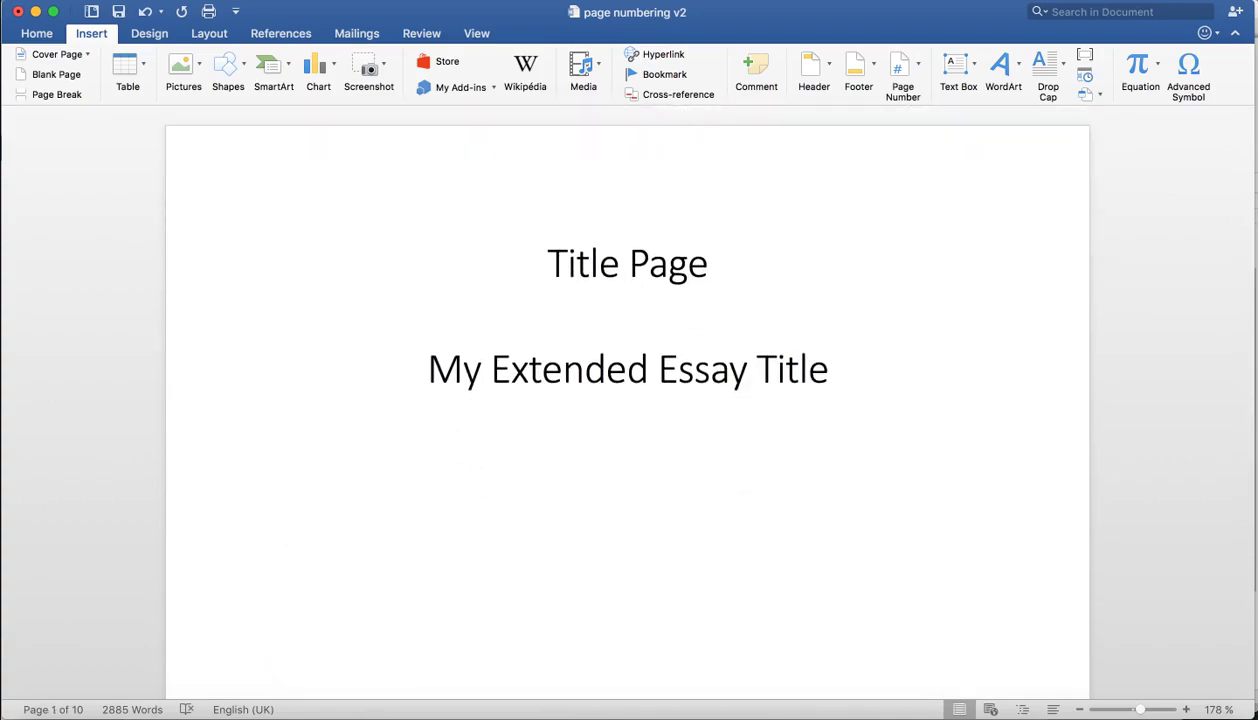
Insert page numbers at the bottom of the page (footer), right-aligned, with the number shown on the first page
click(224, 0)
click(224, 0)
click(224, 0)
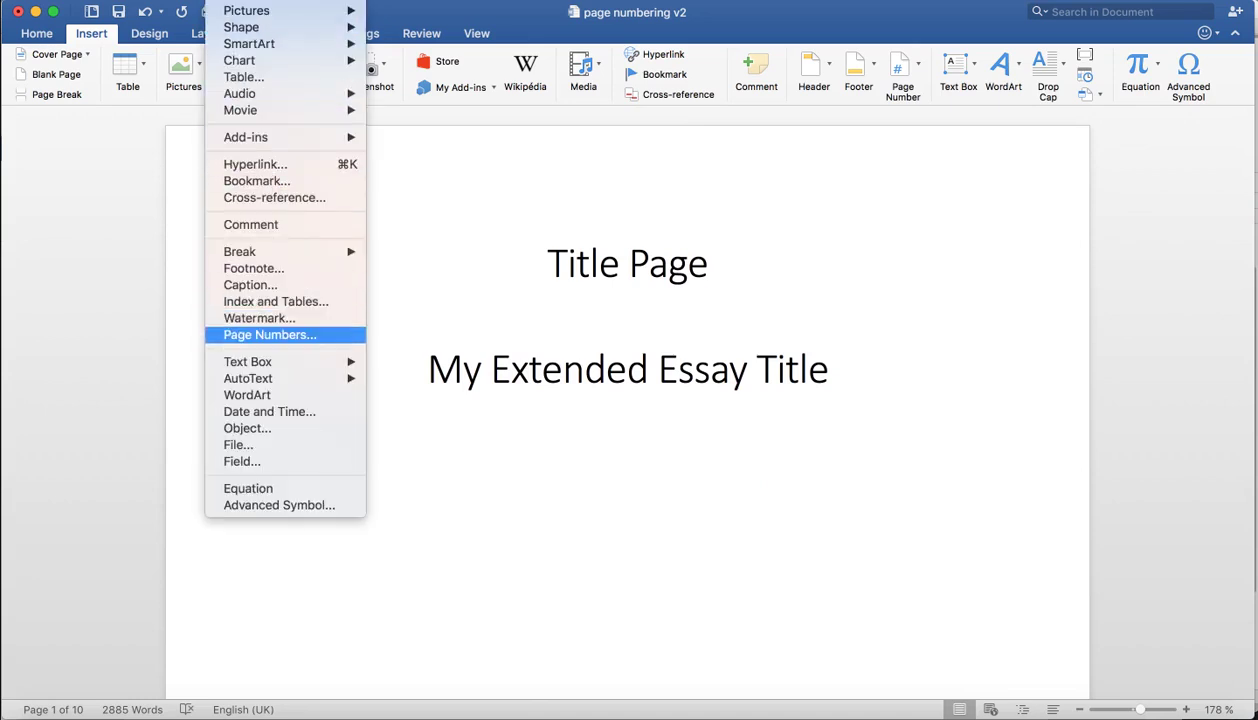
click(270, 334)
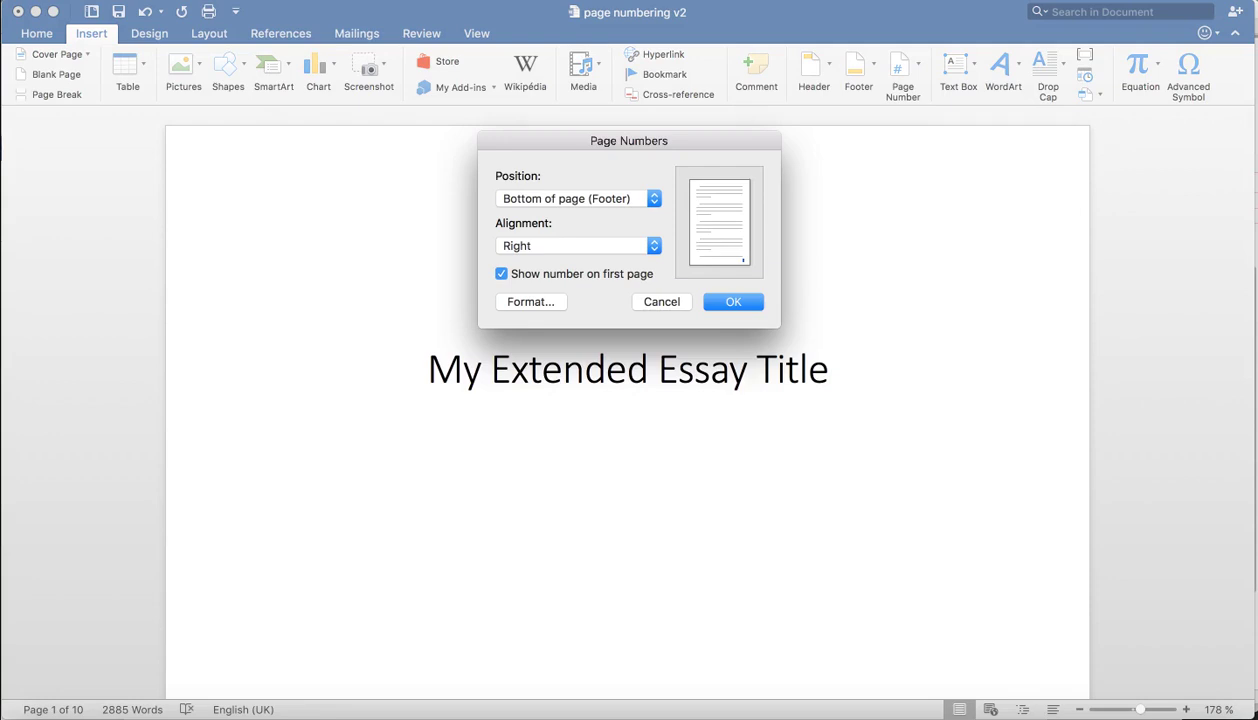
key(Return)
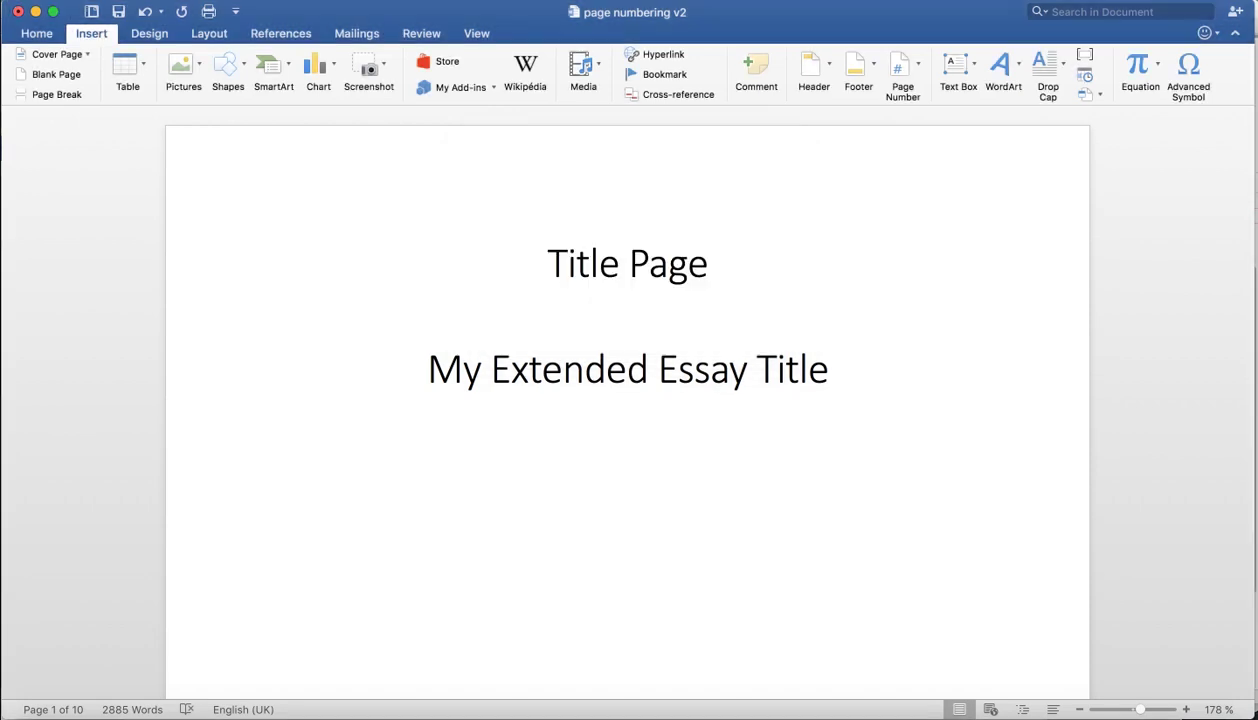
Examine the footer page numbers on the title page, table of contents page and first Introduction page
scroll(627, 400, down, 10)
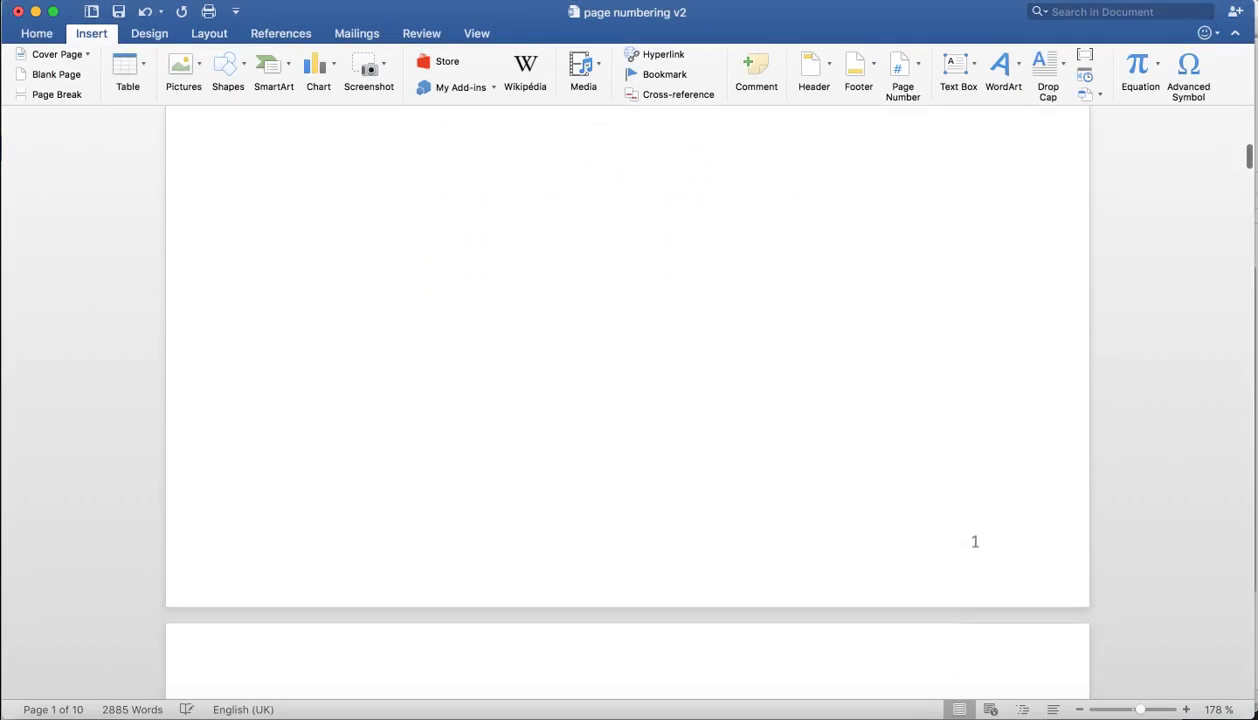
scroll(627, 400, down, 5)
scroll(627, 400, up, 2)
click(374, 377)
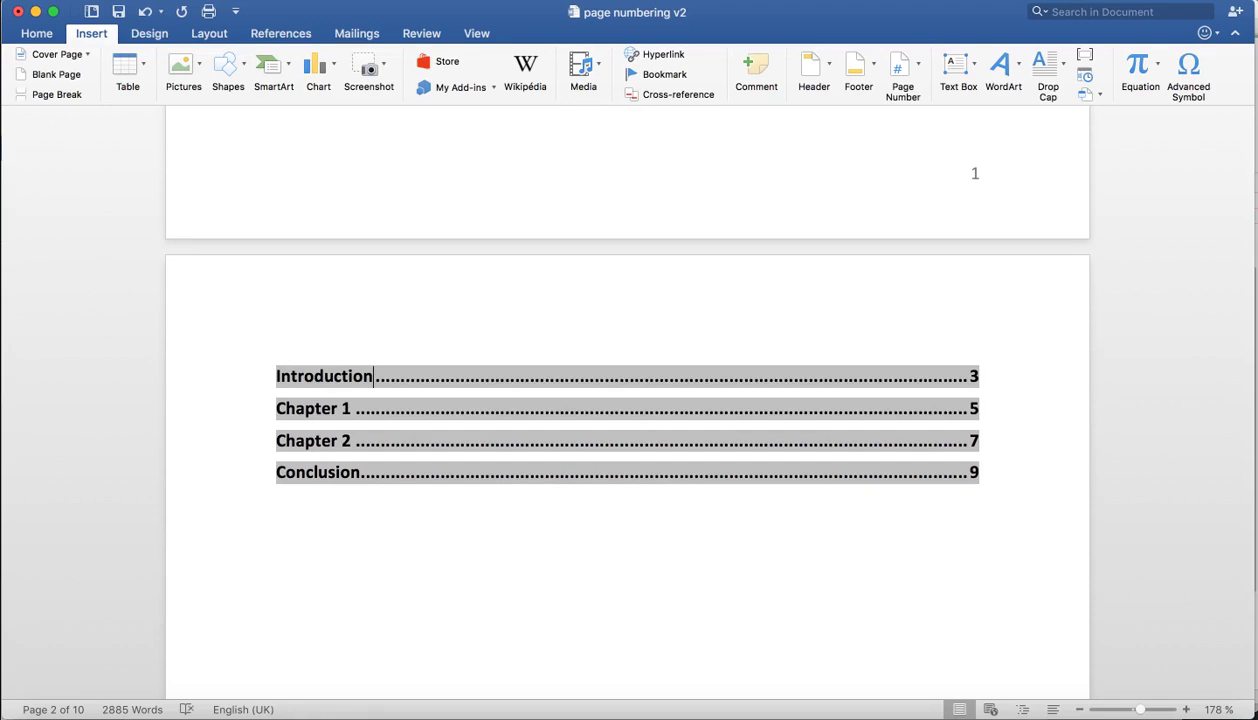
scroll(627, 400, up, 10)
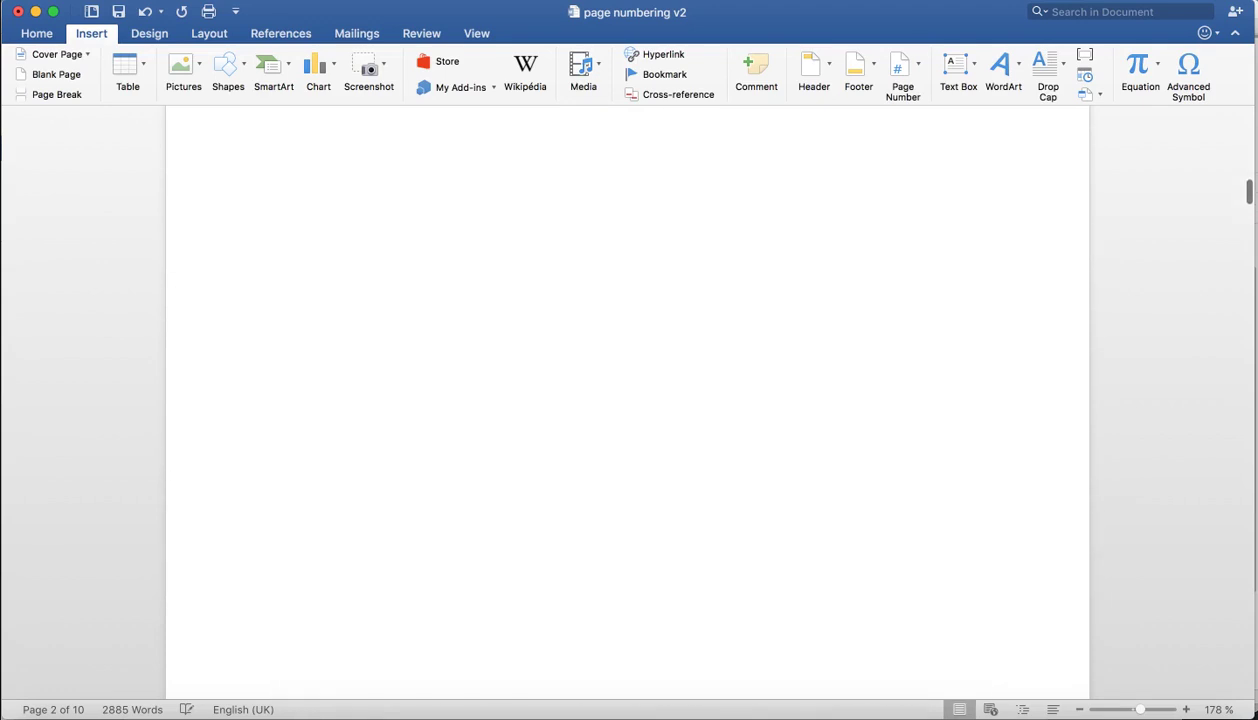
scroll(627, 400, down, 10)
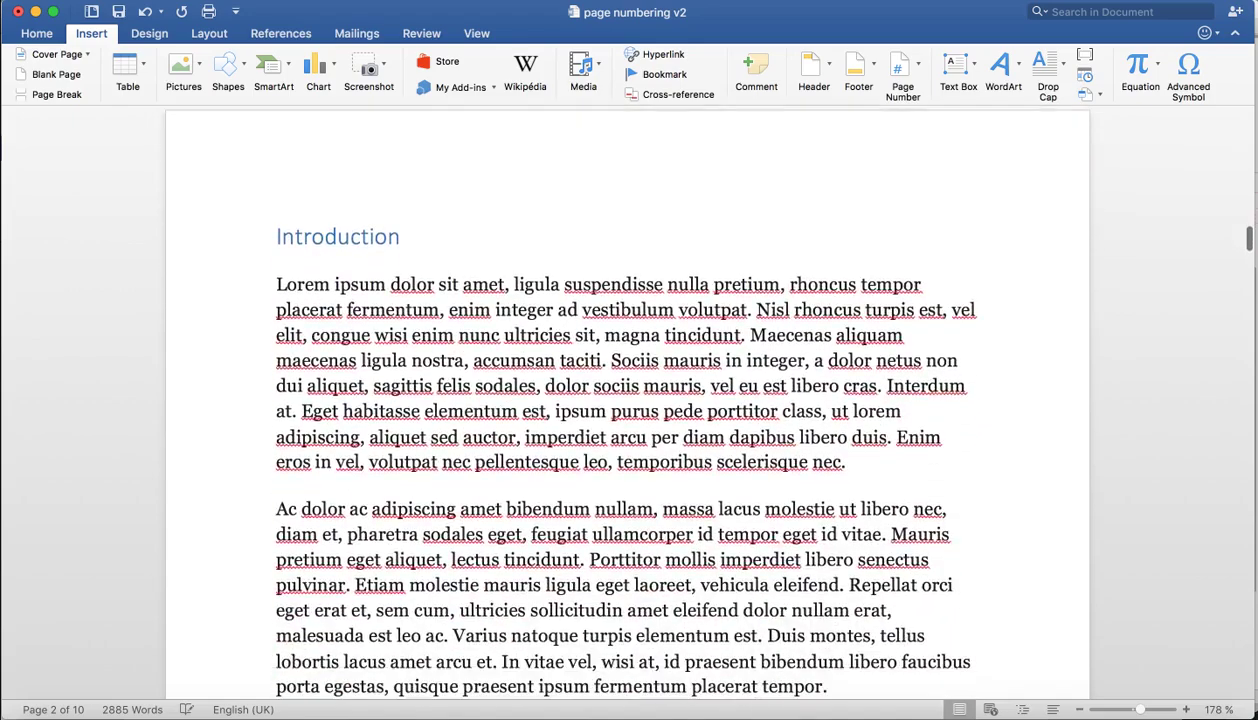
scroll(627, 400, down, 15)
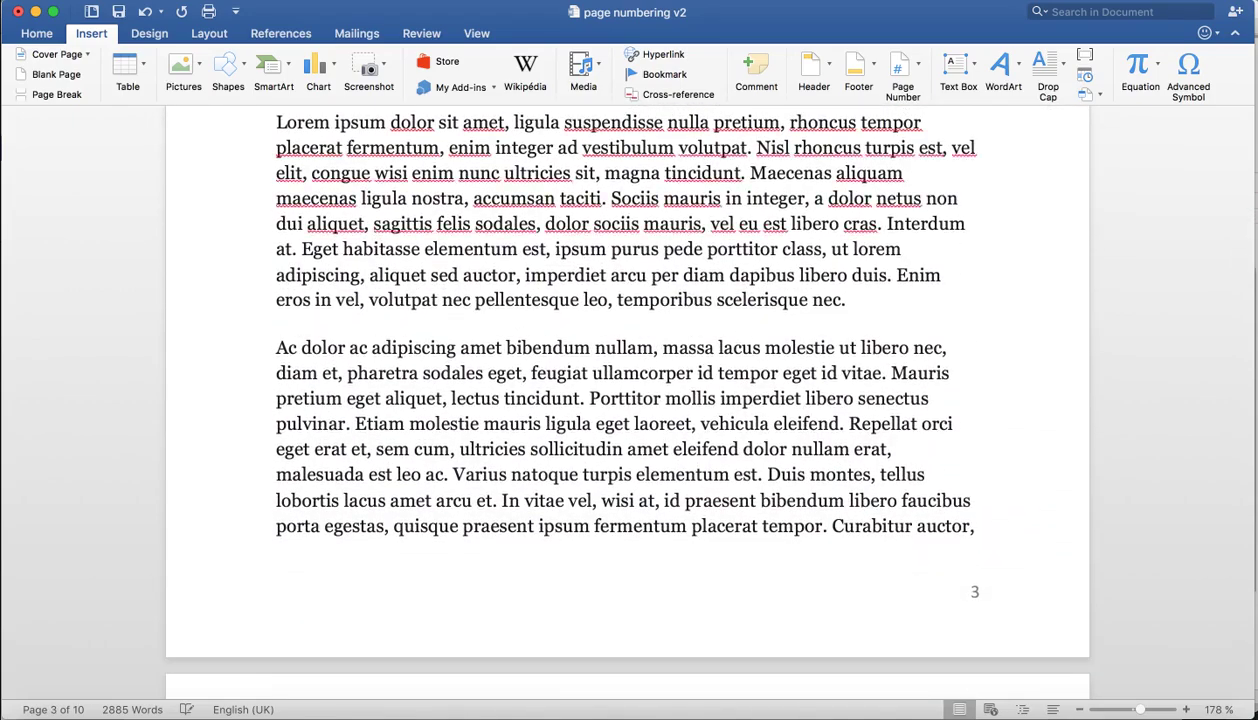
scroll(627, 400, up, 2)
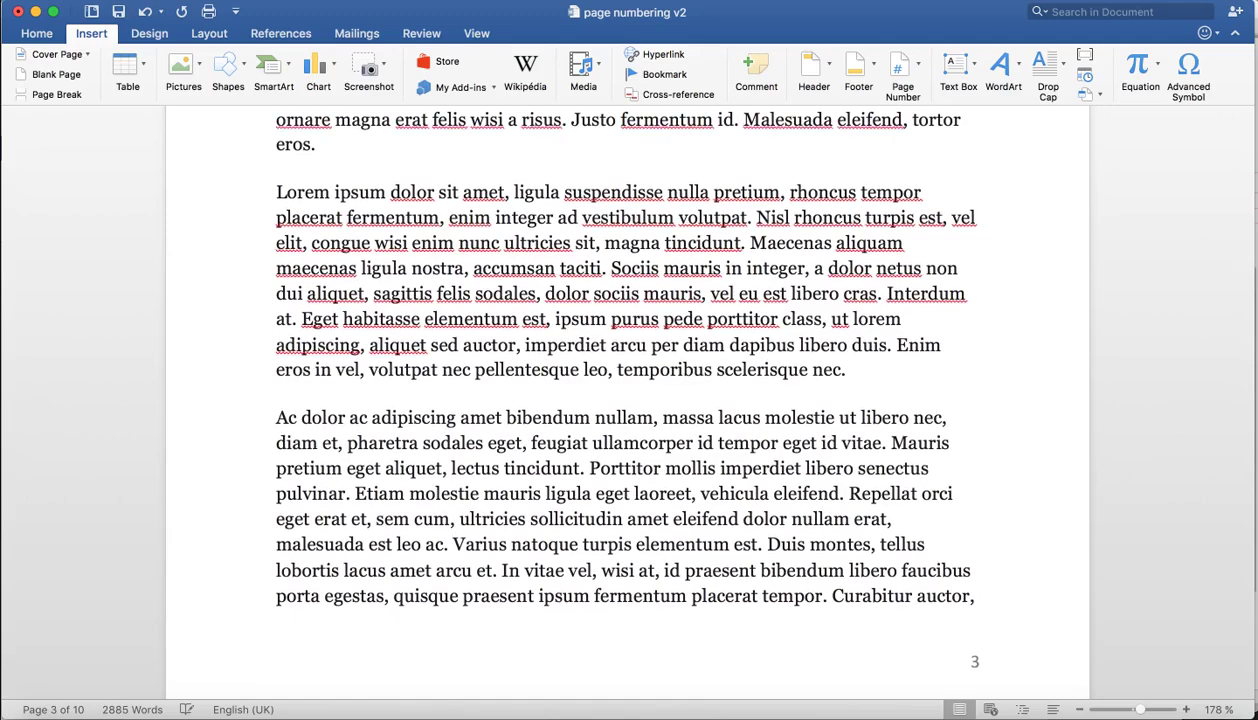
scroll(627, 400, up, 5)
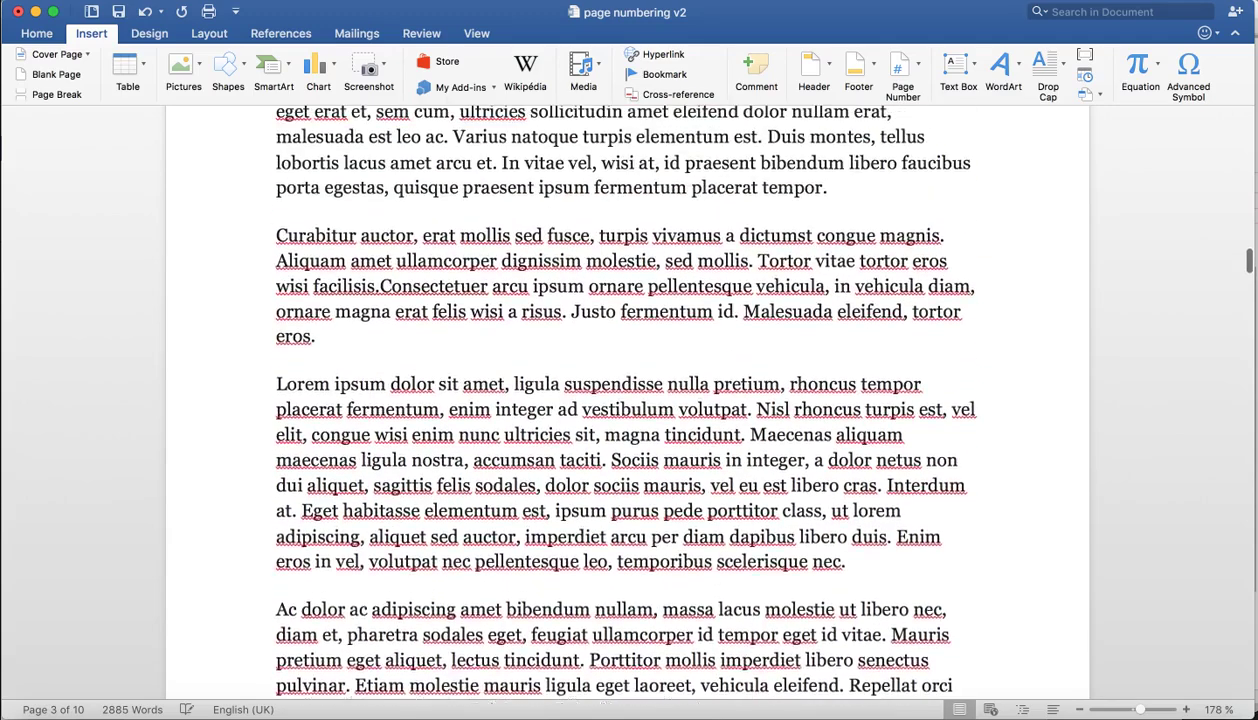
scroll(627, 400, up, 15)
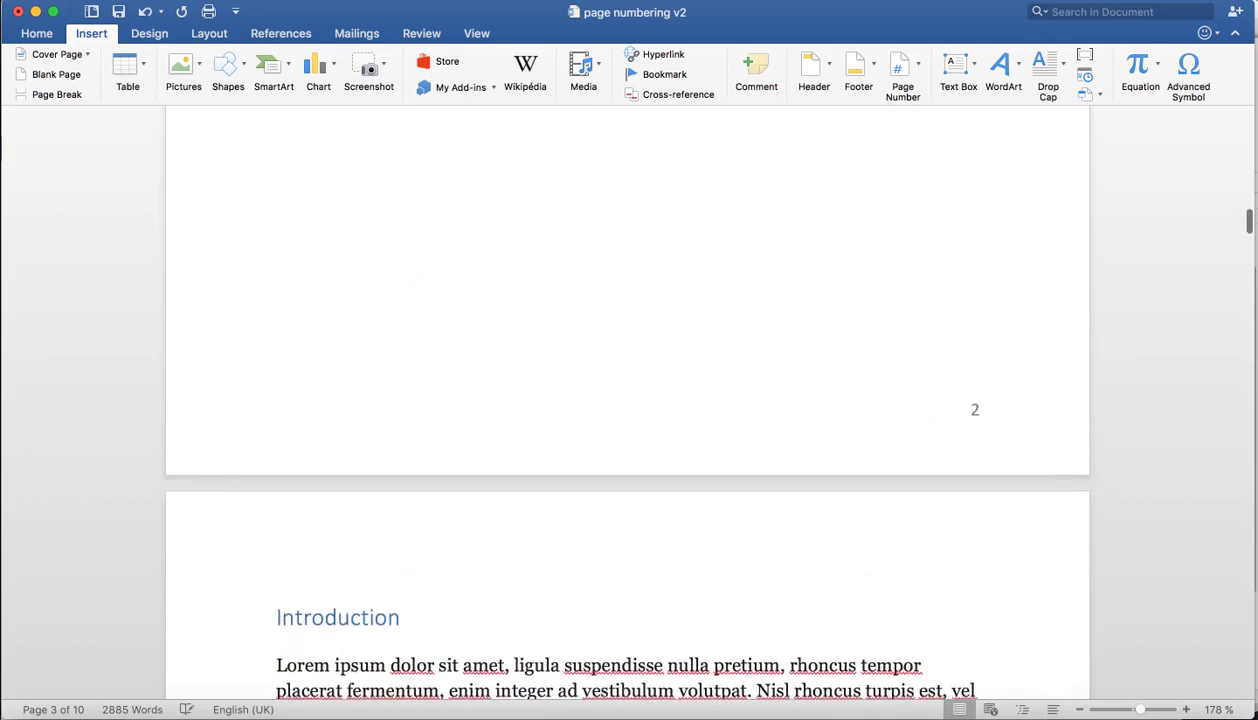
scroll(627, 400, up, 15)
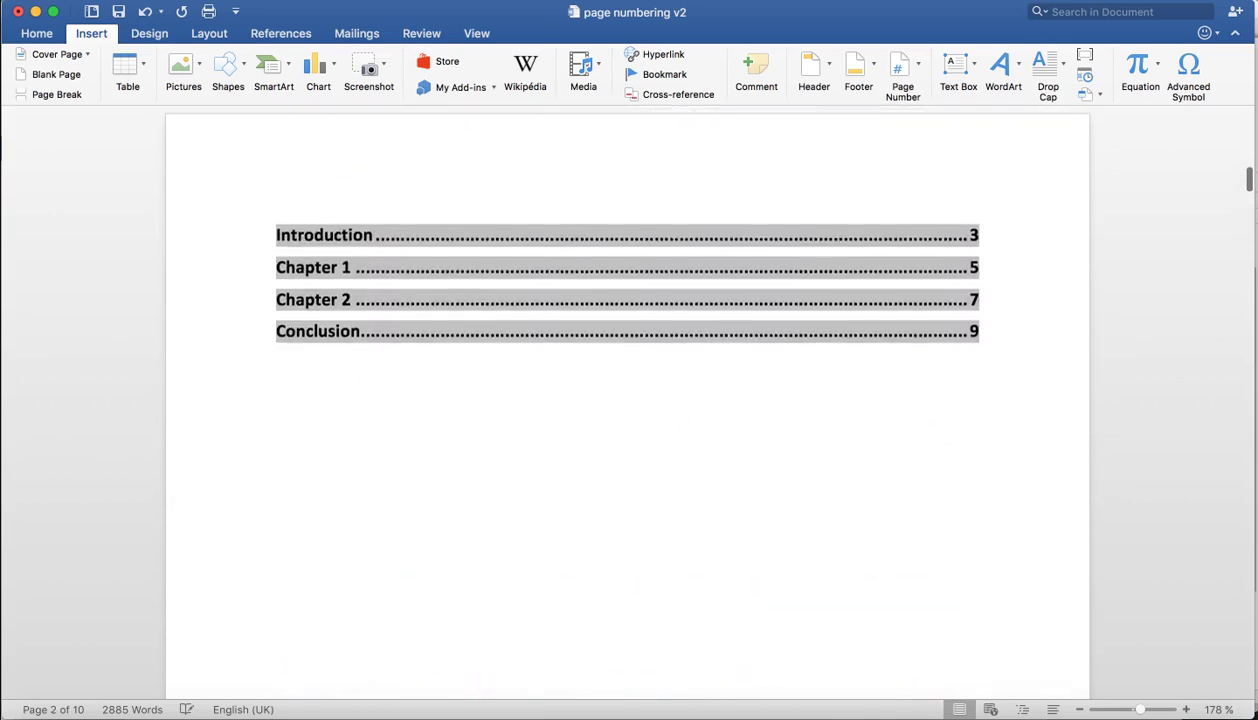
Insert a continuous section break on the empty line below the table of contents
scroll(500, 374, down, 1)
click(500, 374)
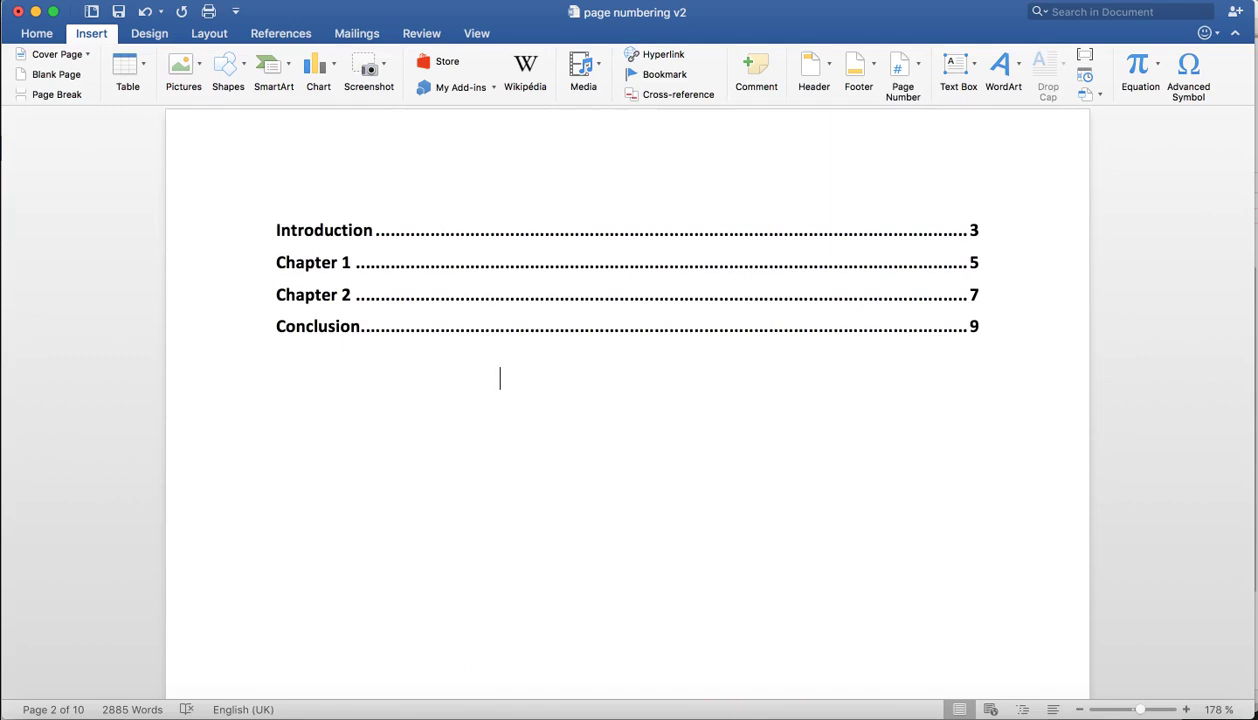
click(225, 0)
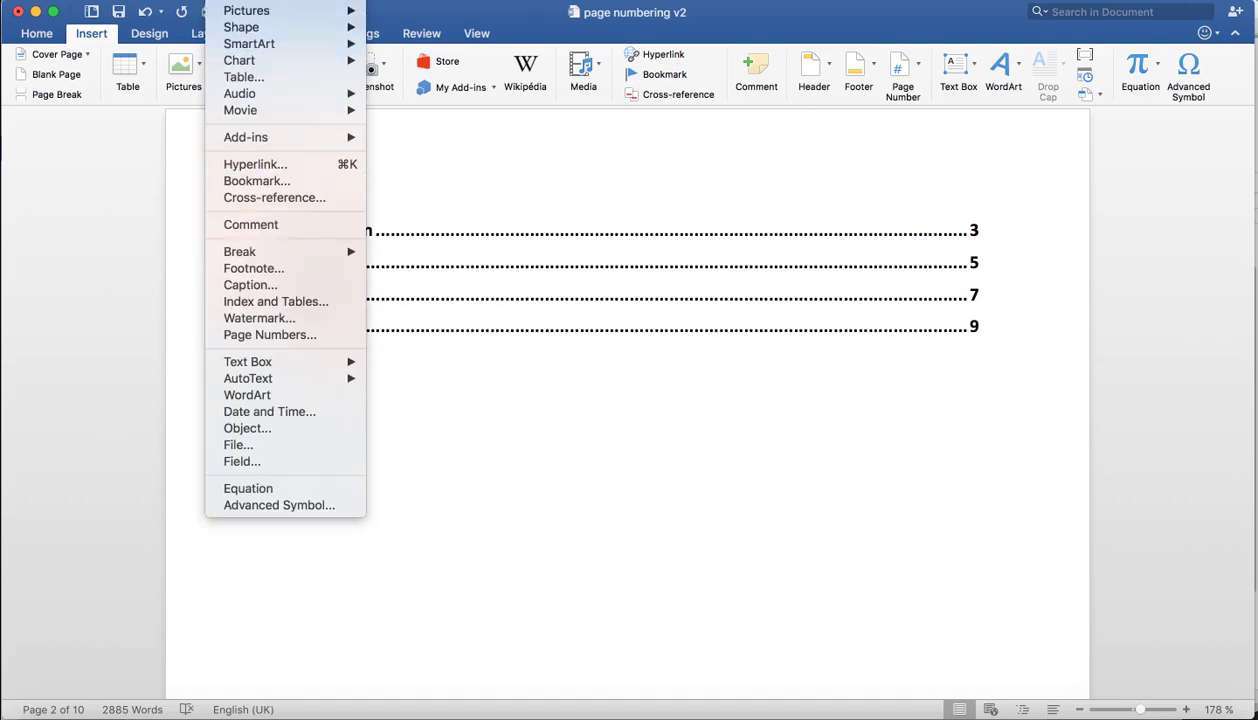
mouse_move(240, 251)
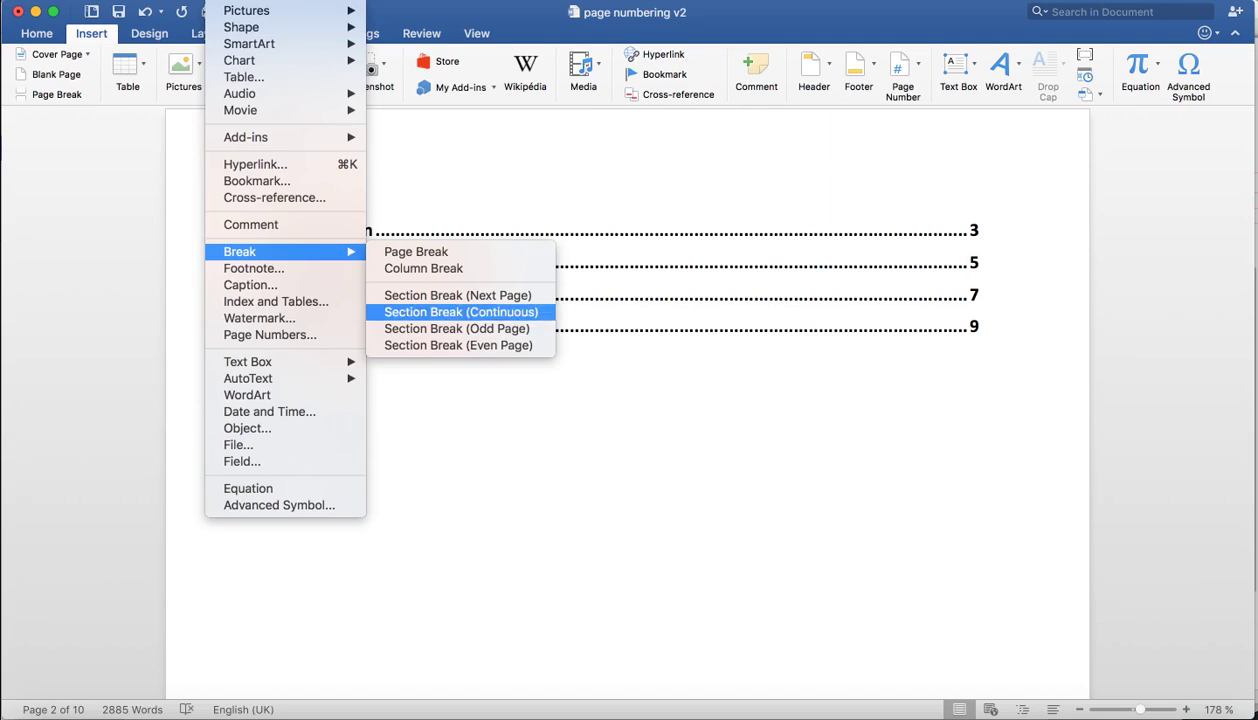
click(460, 312)
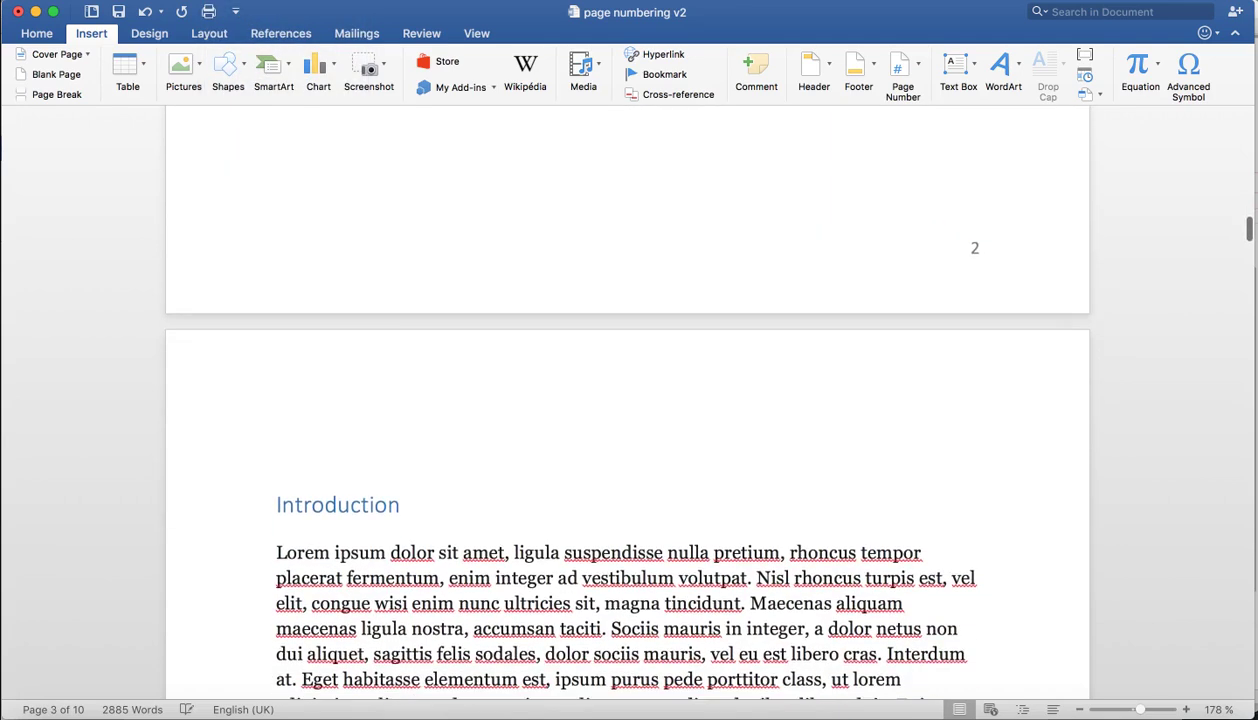
Check the page numbers and layout around the new section break, from the table of contents to the Introduction
scroll(627, 400, down, 1)
click(276, 454)
scroll(627, 400, down, 2)
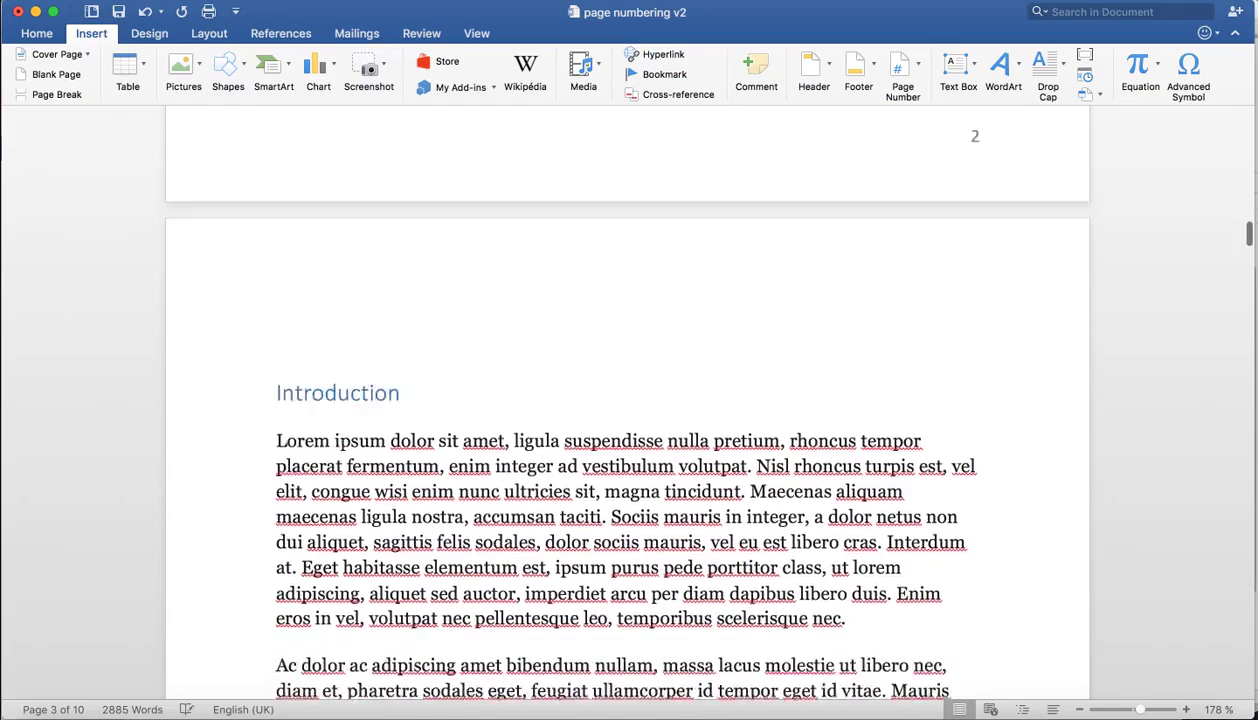
scroll(618, 442, down, 15)
scroll(618, 442, up, 4)
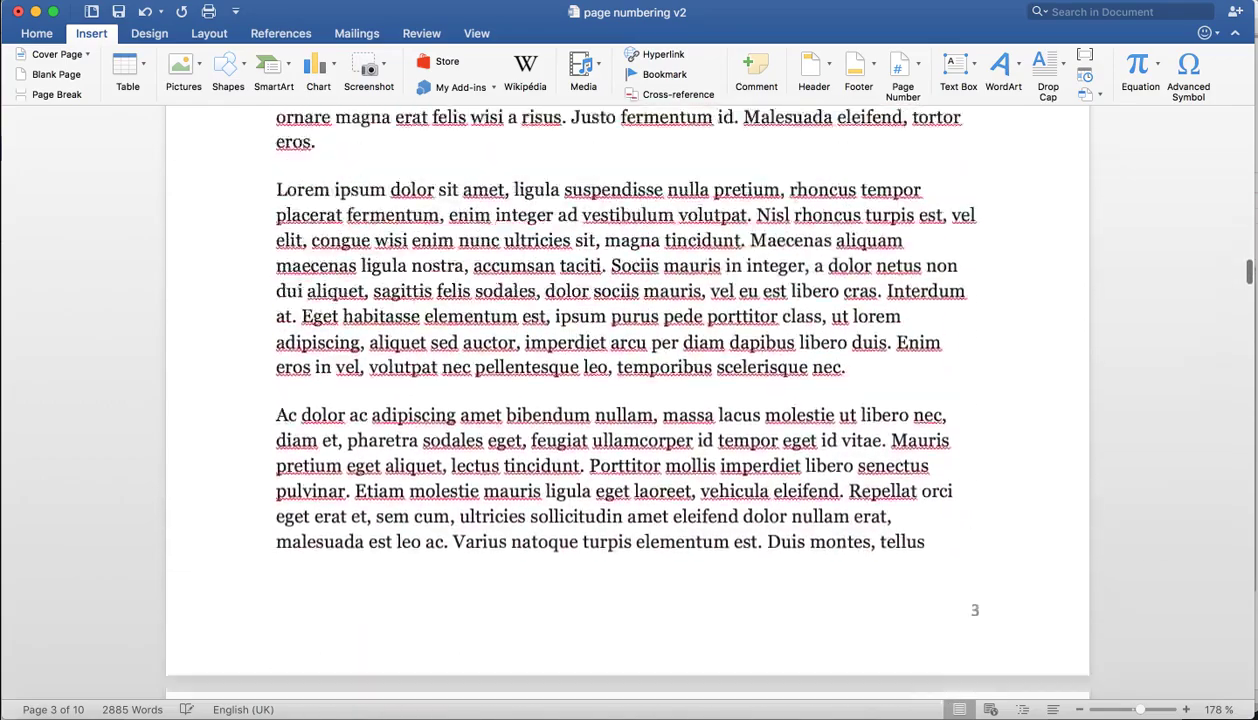
scroll(618, 442, up, 20)
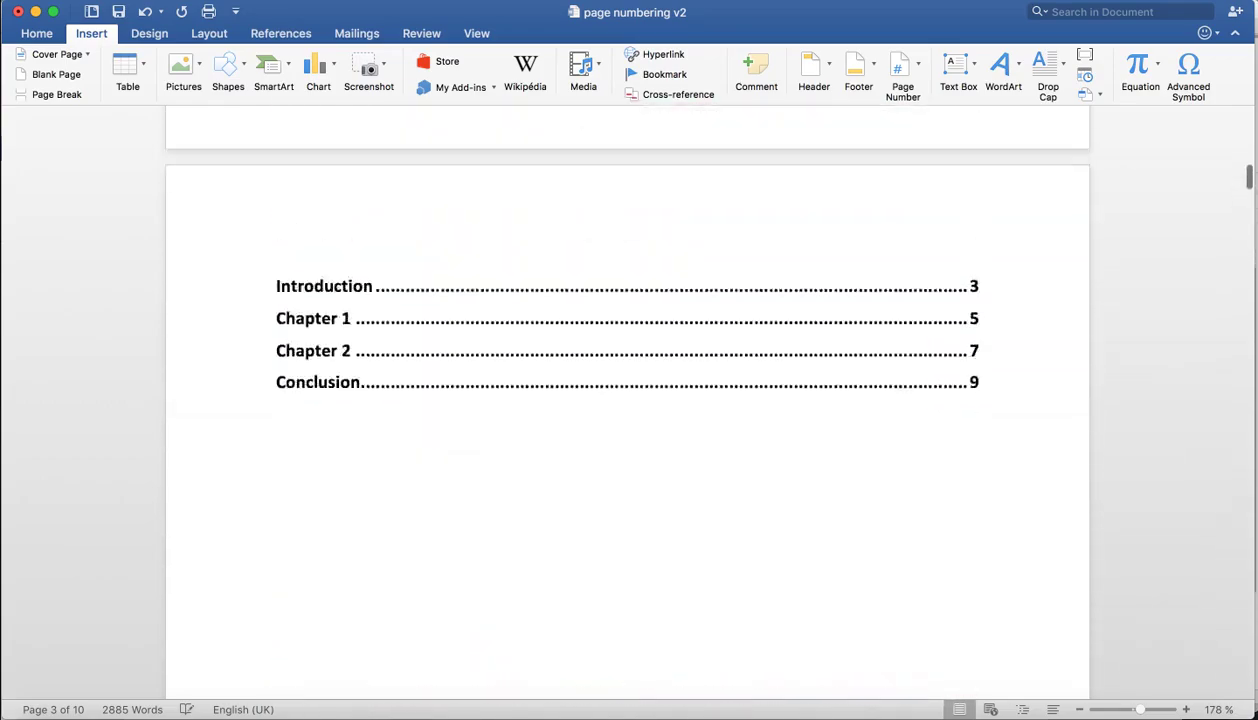
scroll(618, 442, up, 5)
scroll(618, 442, down, 9)
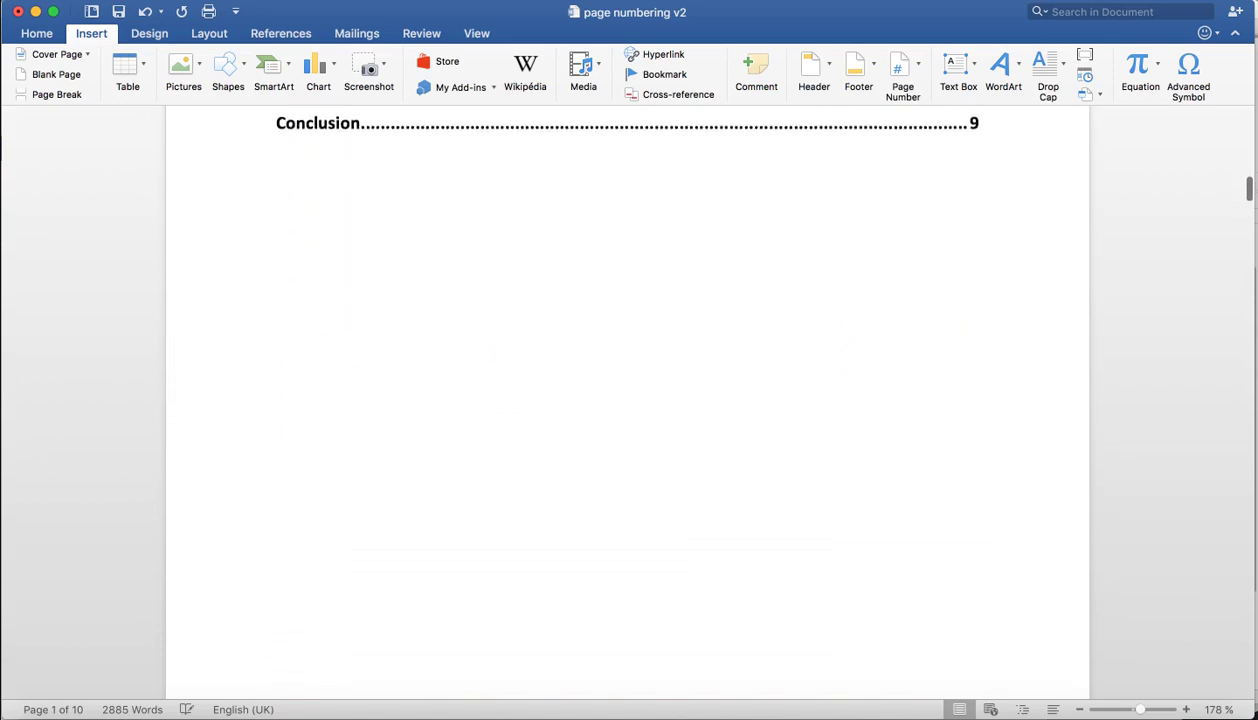
scroll(618, 442, down, 12)
scroll(618, 442, down, 3)
Unlink the Section 2 footer on the first Introduction page from the previous section, keeping it disconnected
click(277, 338)
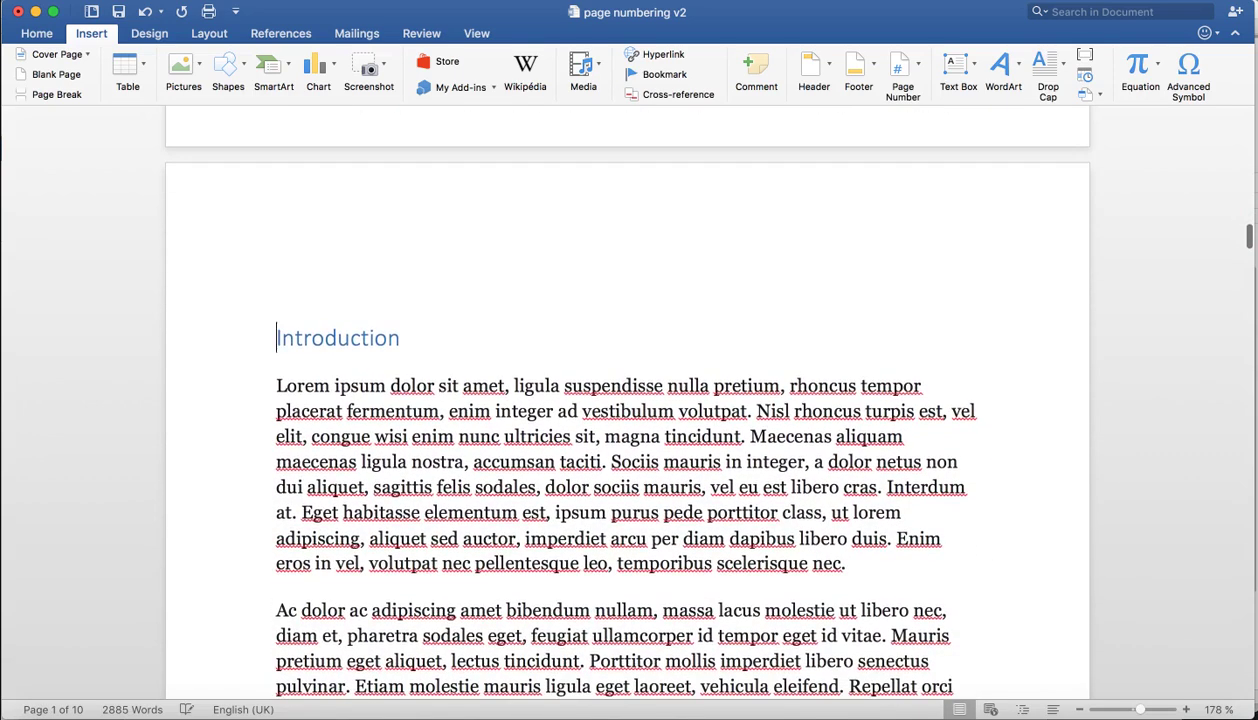
scroll(277, 338, down, 1)
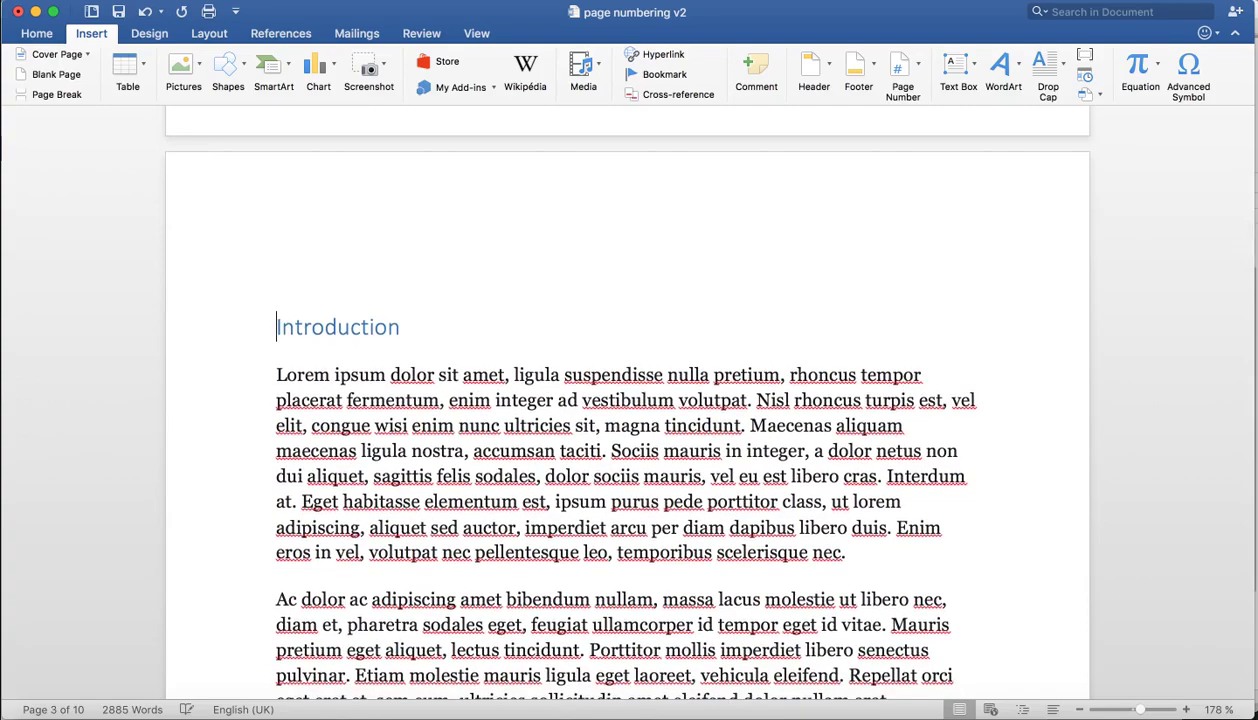
scroll(618, 442, down, 13)
scroll(618, 442, down, 8)
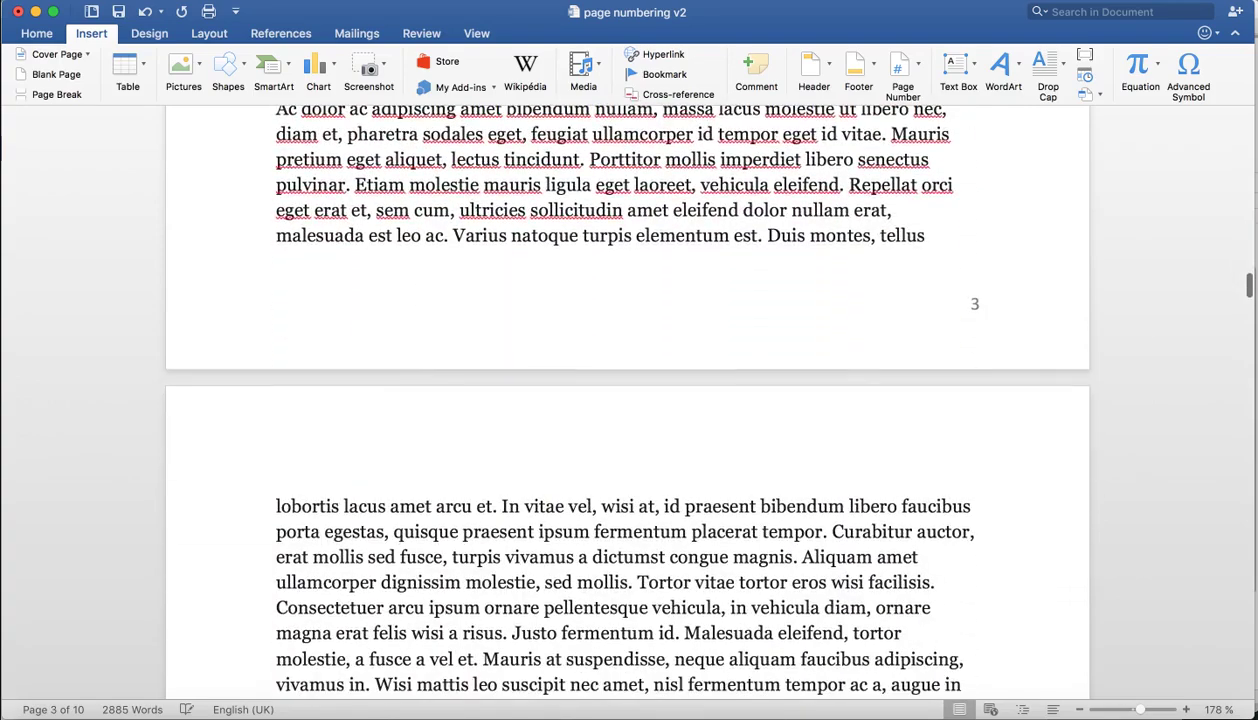
click(929, 237)
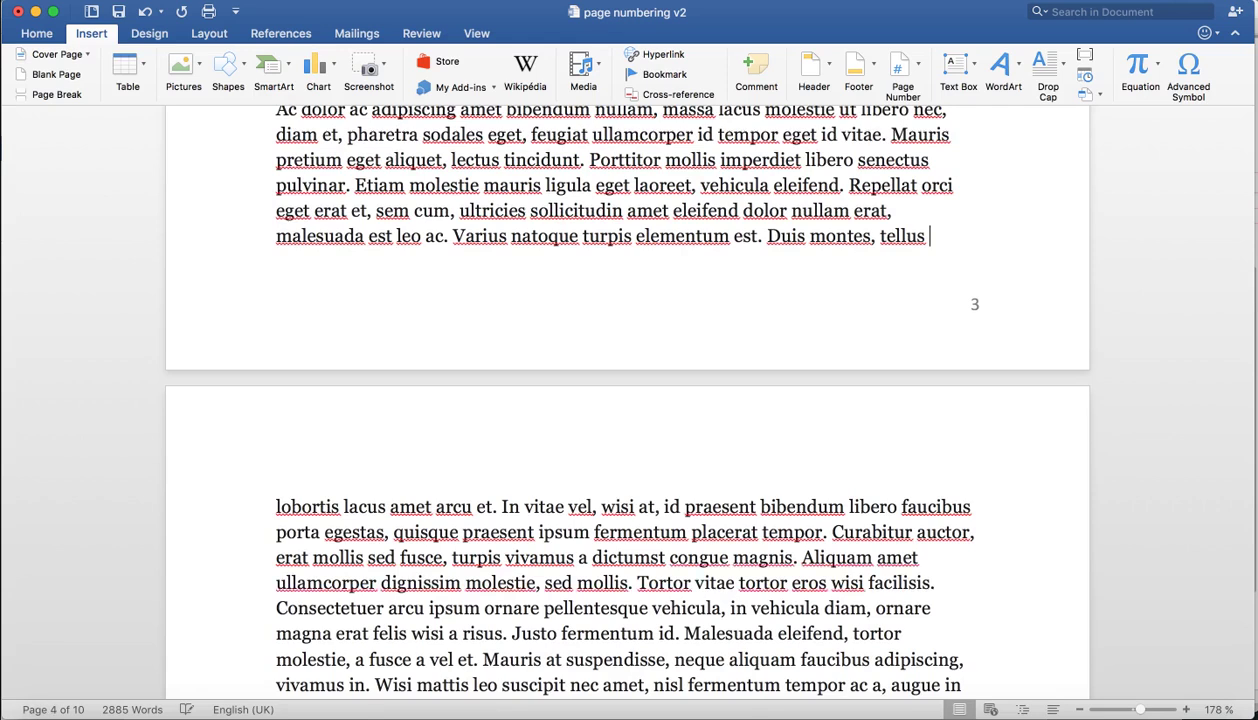
double_click(975, 304)
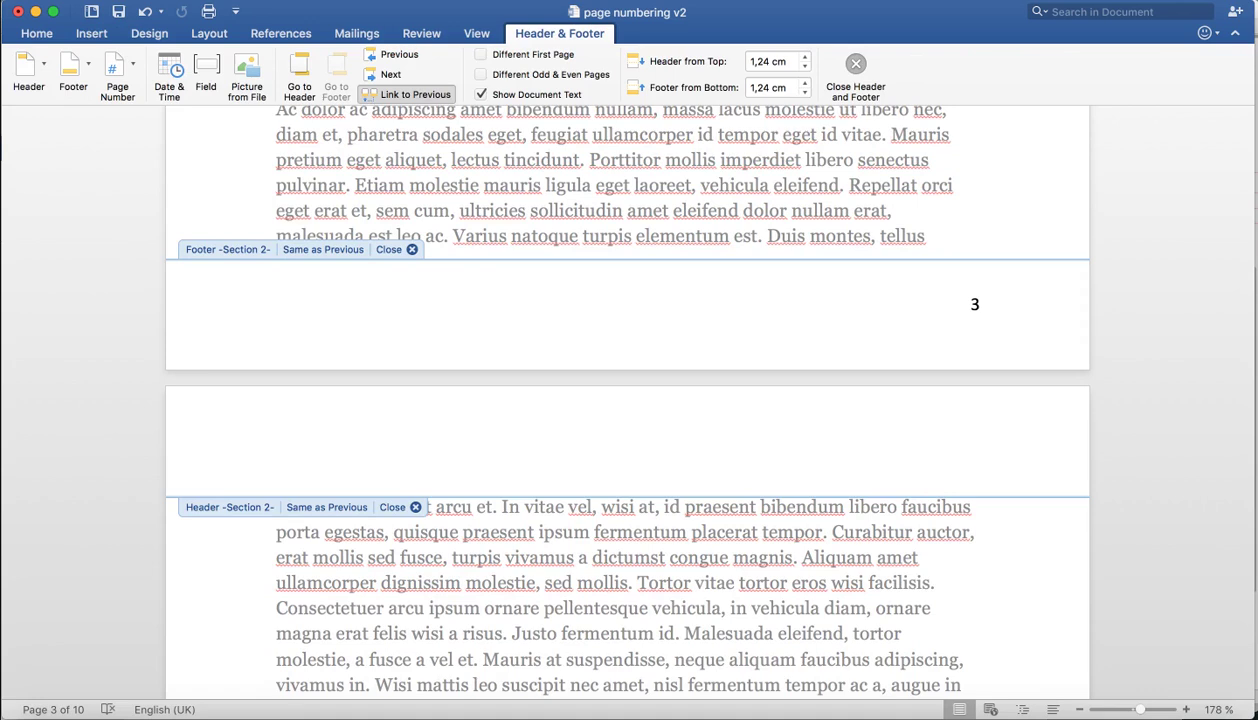
click(407, 95)
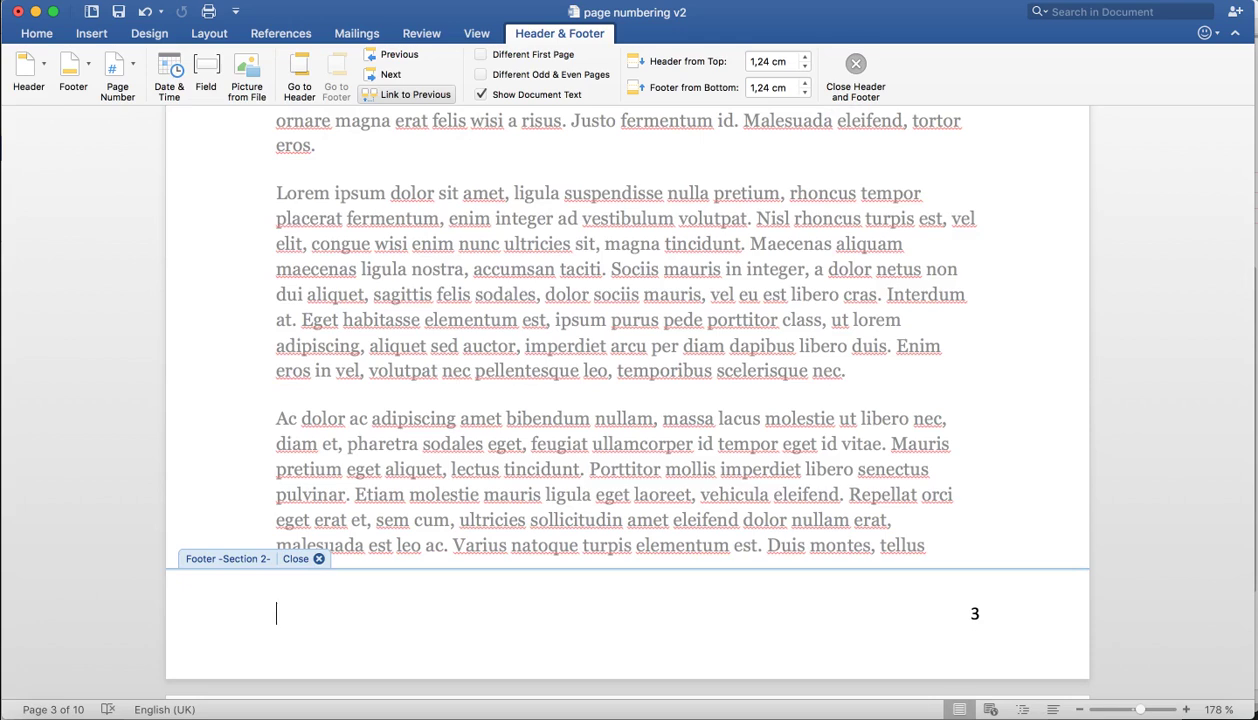
click(408, 94)
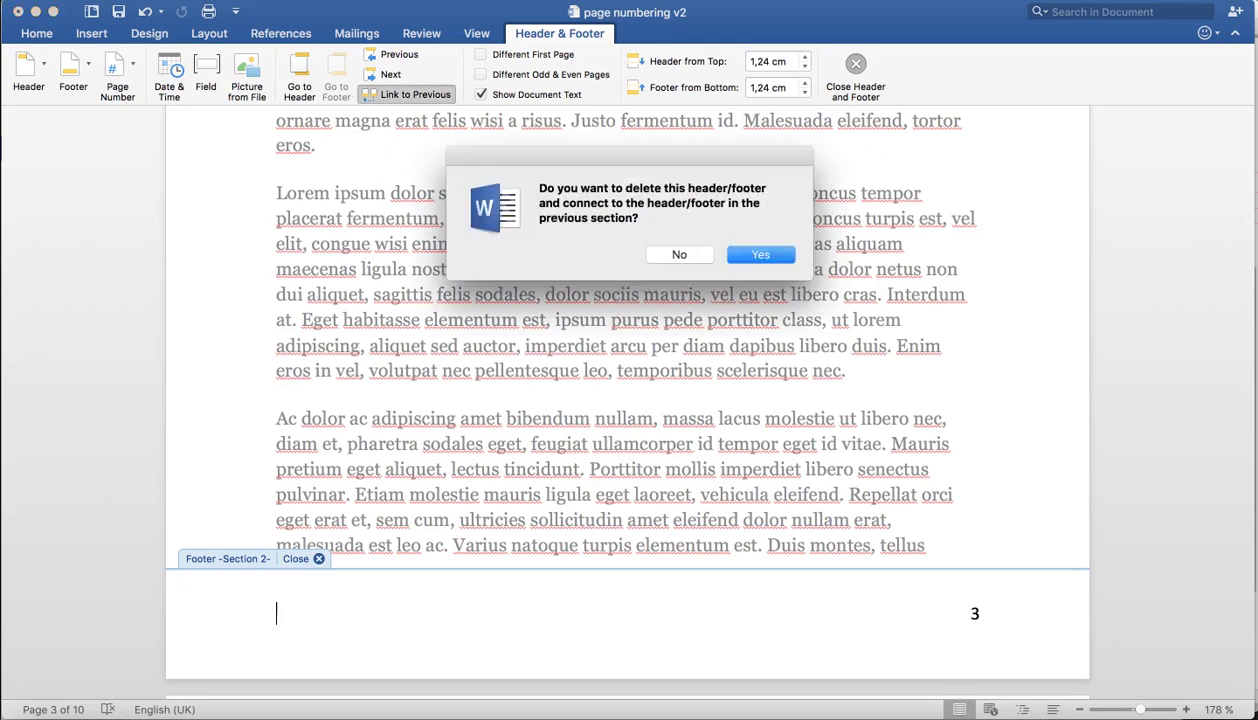
click(679, 255)
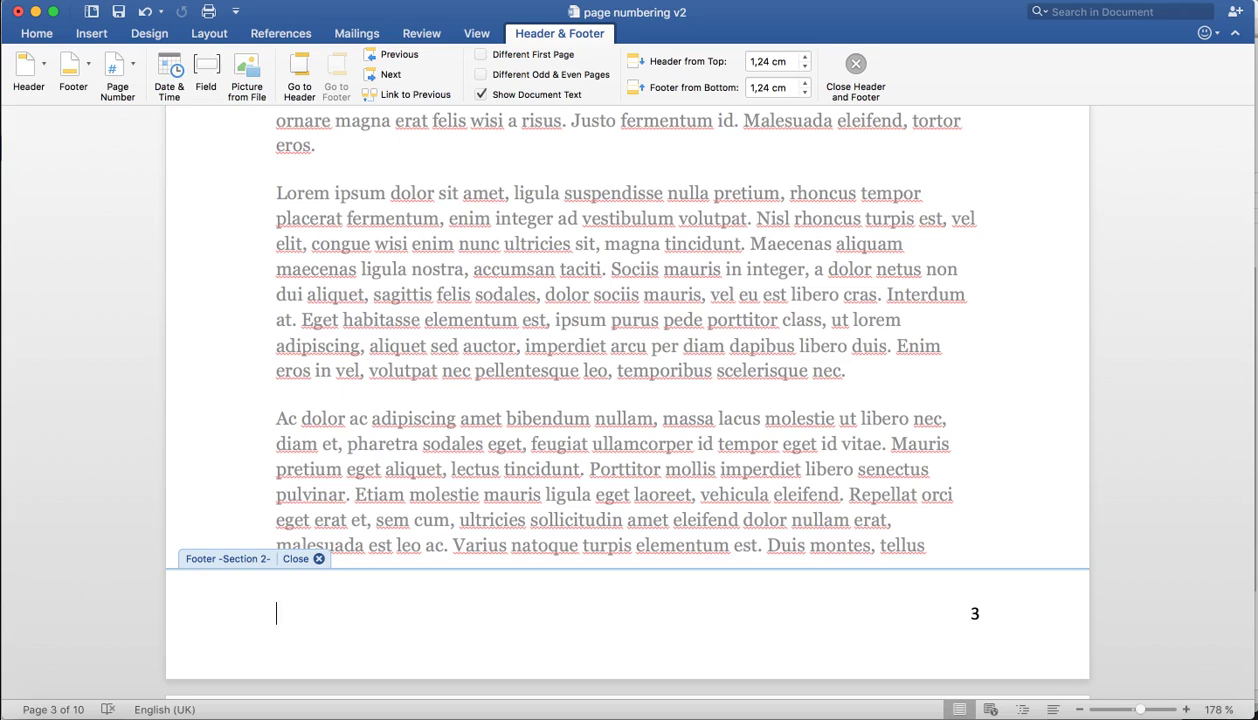
Set the Section 2 footer's page numbering to start at 1 instead of continuing from the previous section
click(228, 0)
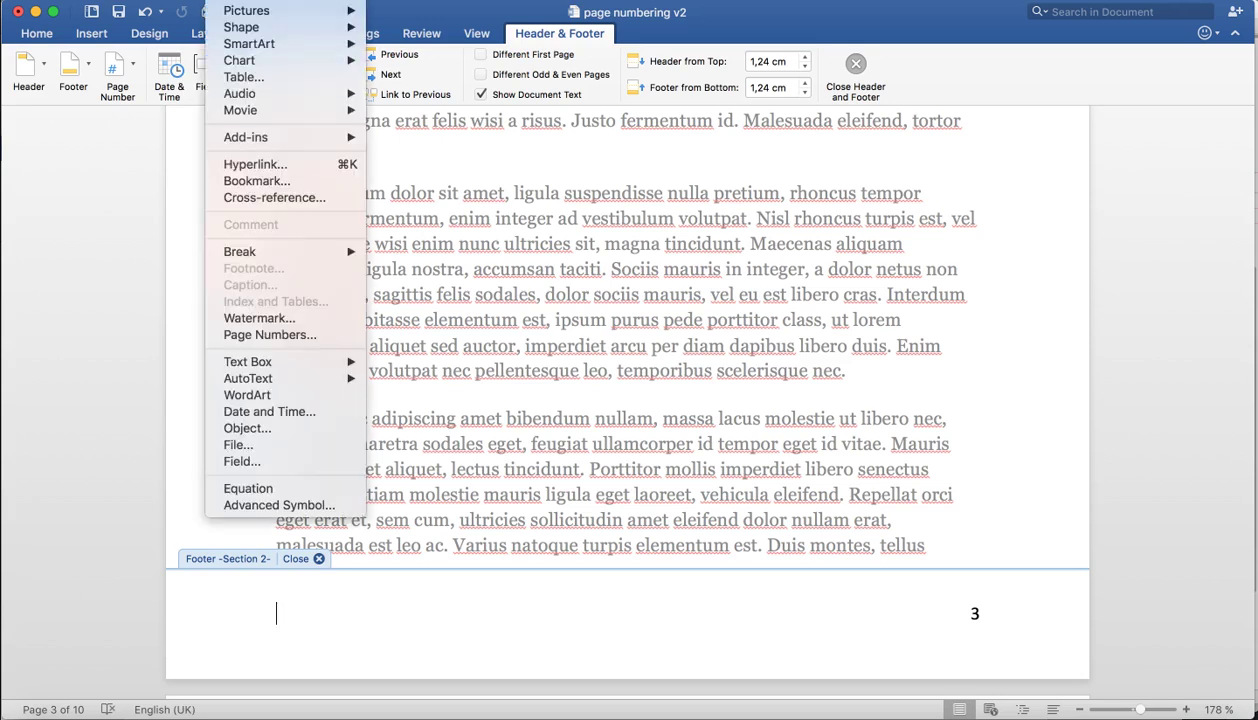
click(268, 335)
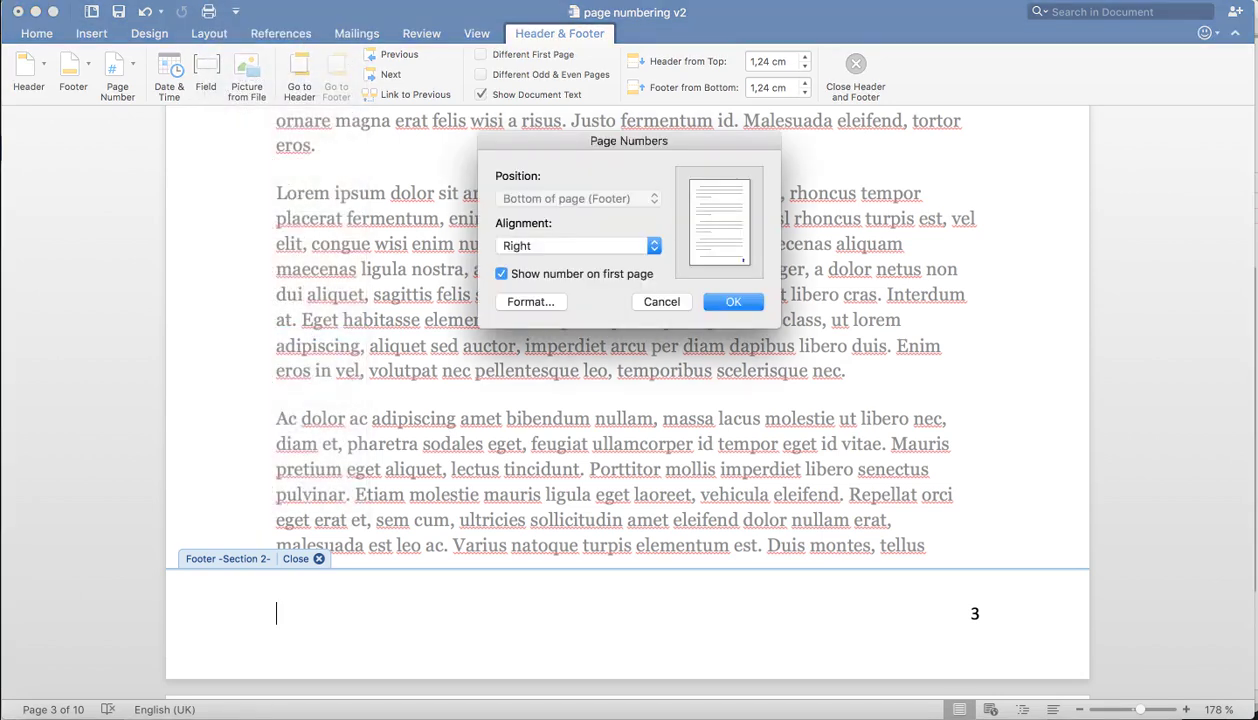
click(530, 301)
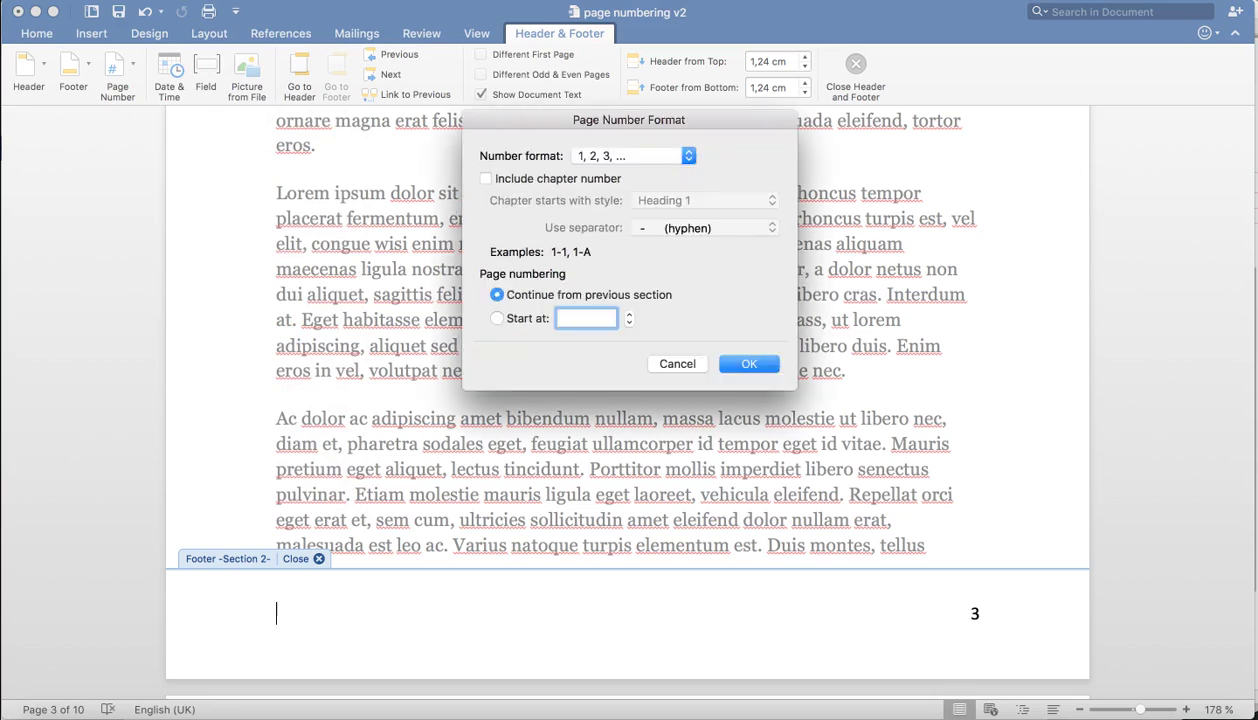
click(497, 318)
key(Return)
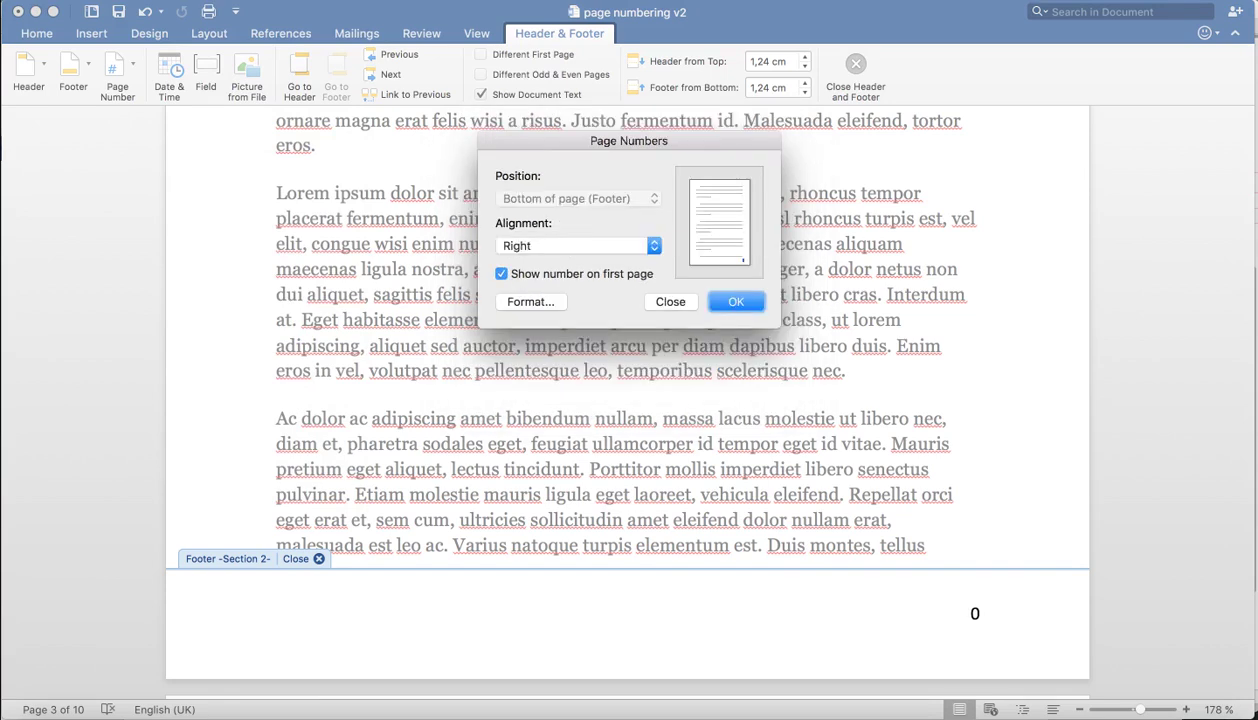
click(531, 302)
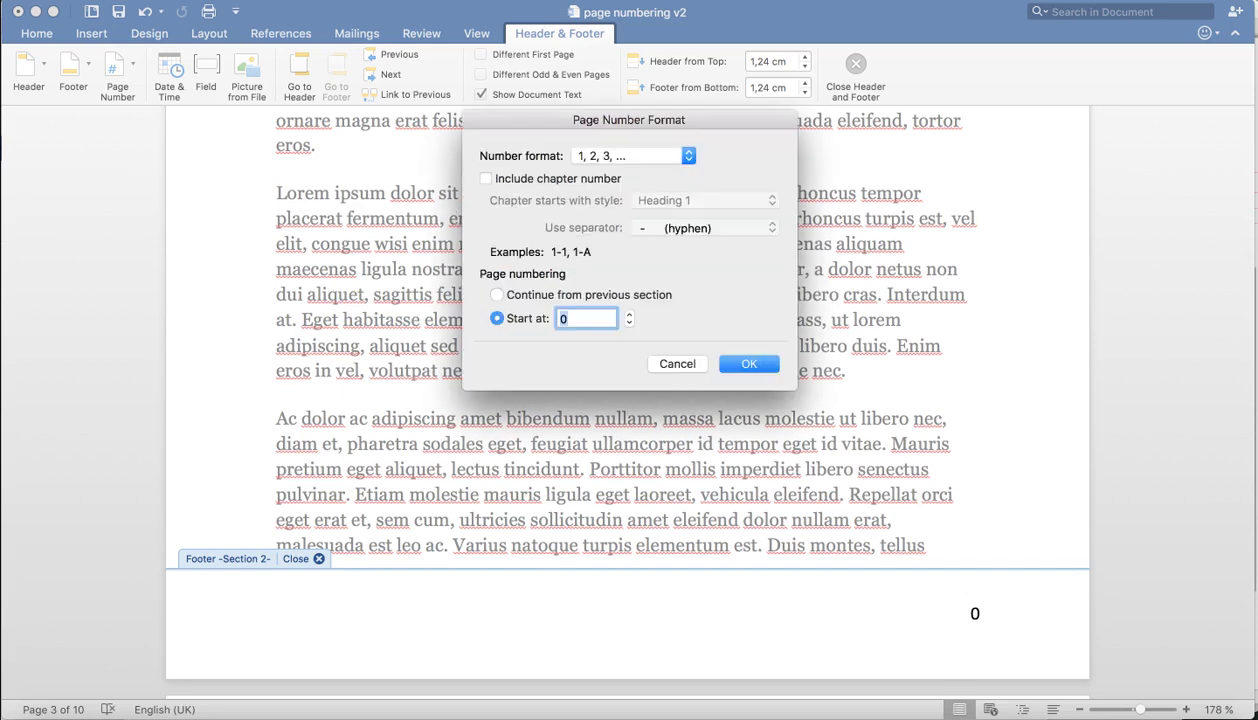
text(1)
key(Return)
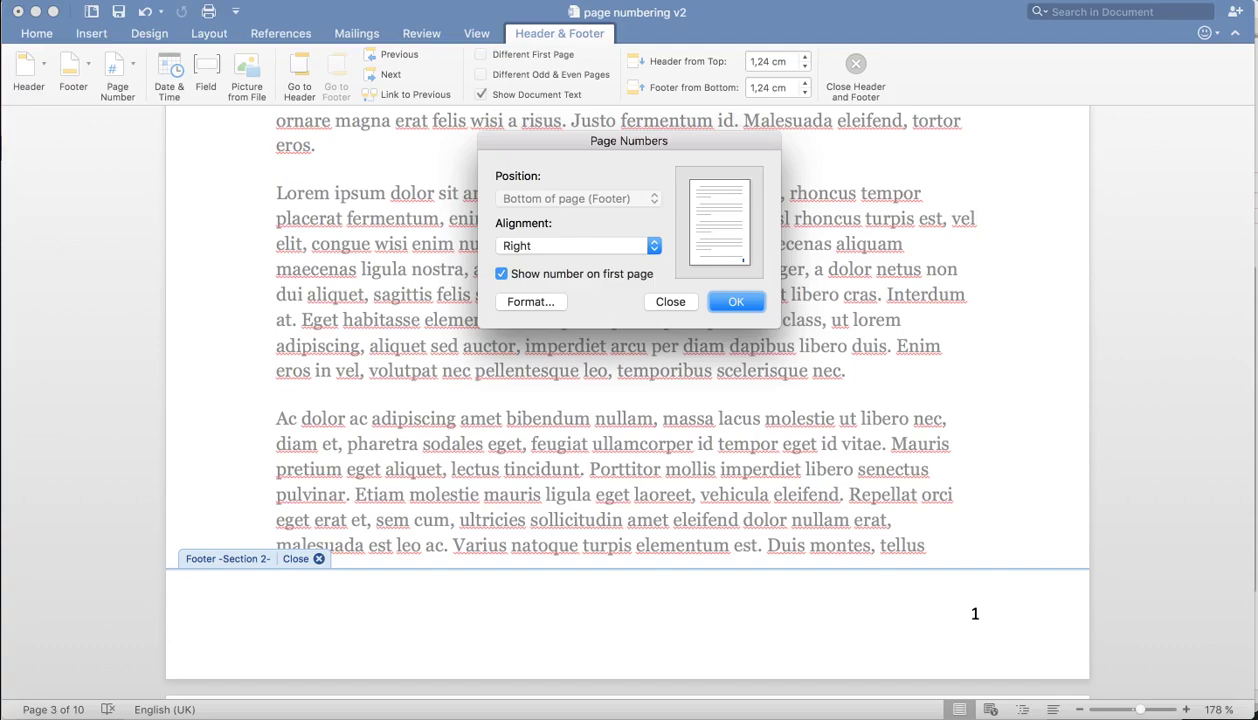
key(Return)
Compare the footer page numbers on the table of contents page and the first Introduction page, and leave footer editing
scroll(627, 400, down, 5)
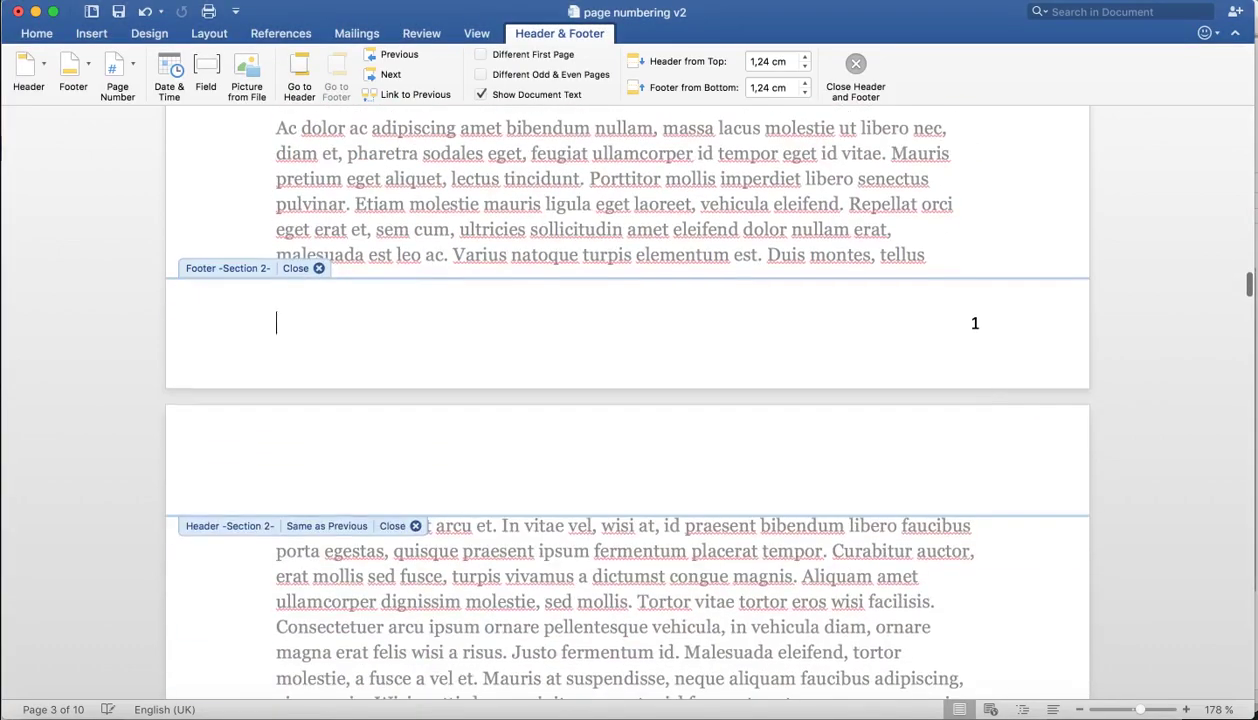
scroll(627, 400, up, 15)
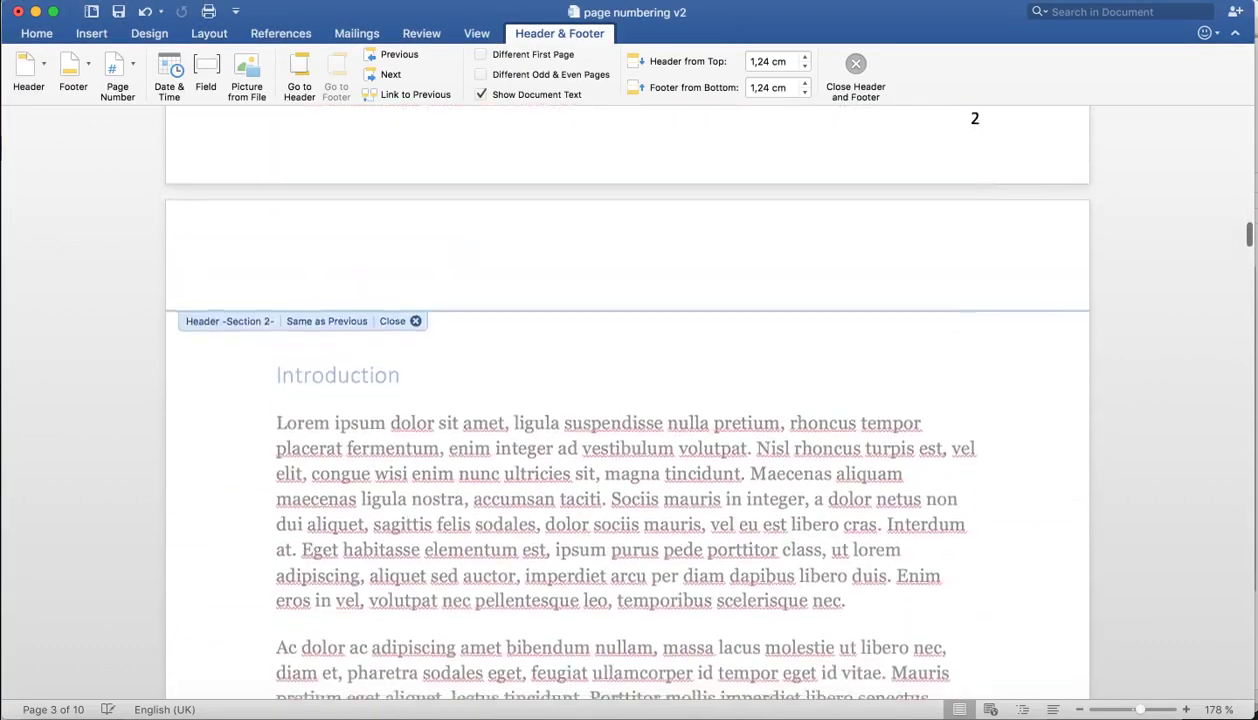
scroll(627, 400, down, 9)
scroll(627, 400, down, 5)
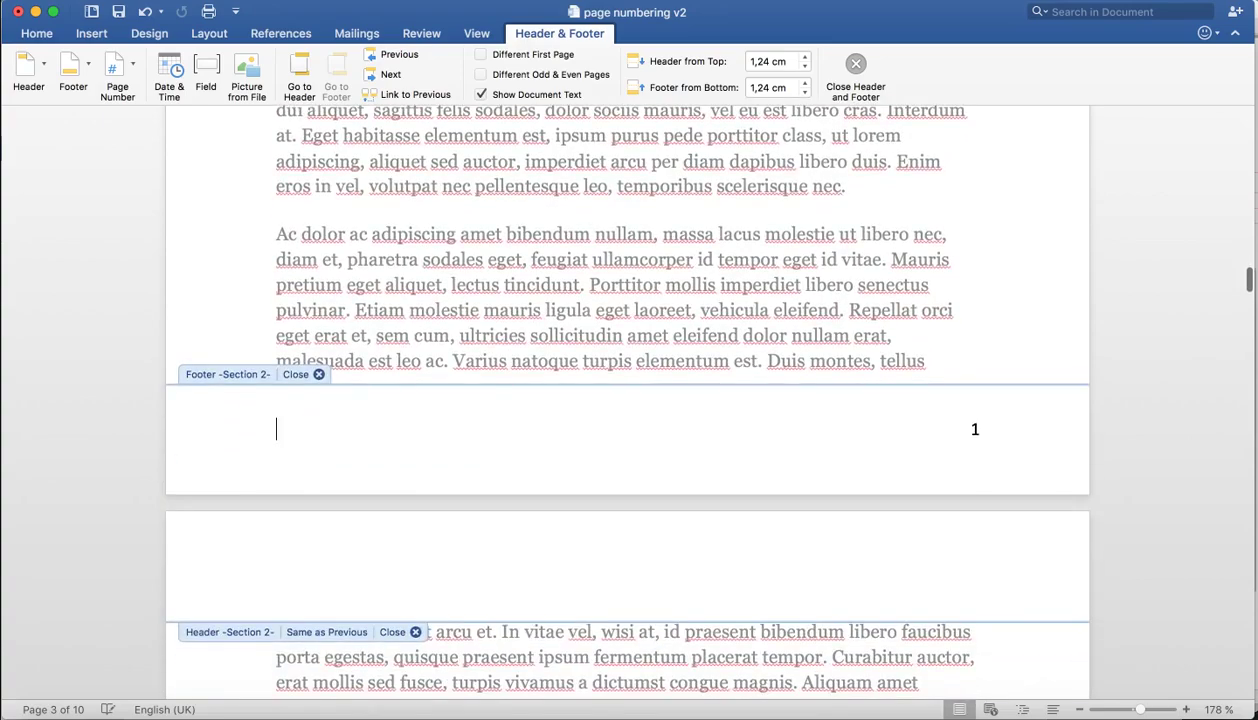
double_click(627, 310)
scroll(627, 400, up, 5)
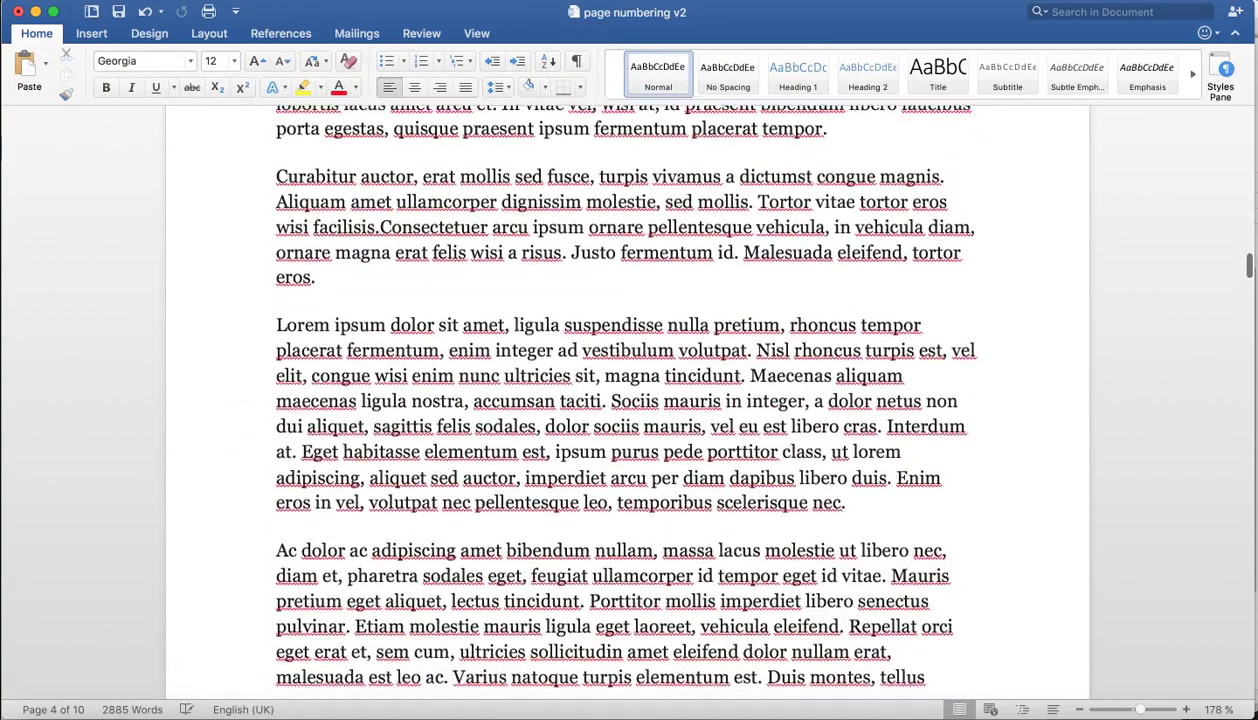
scroll(627, 400, up, 7)
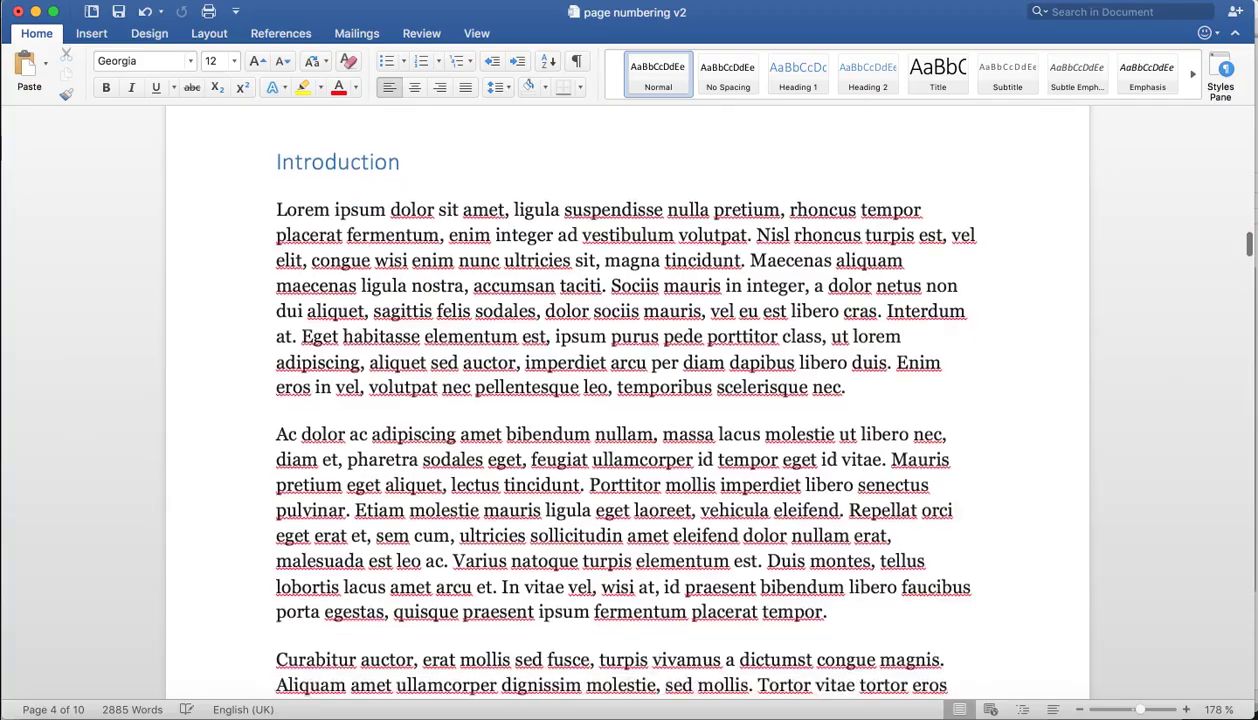
scroll(627, 400, down, 20)
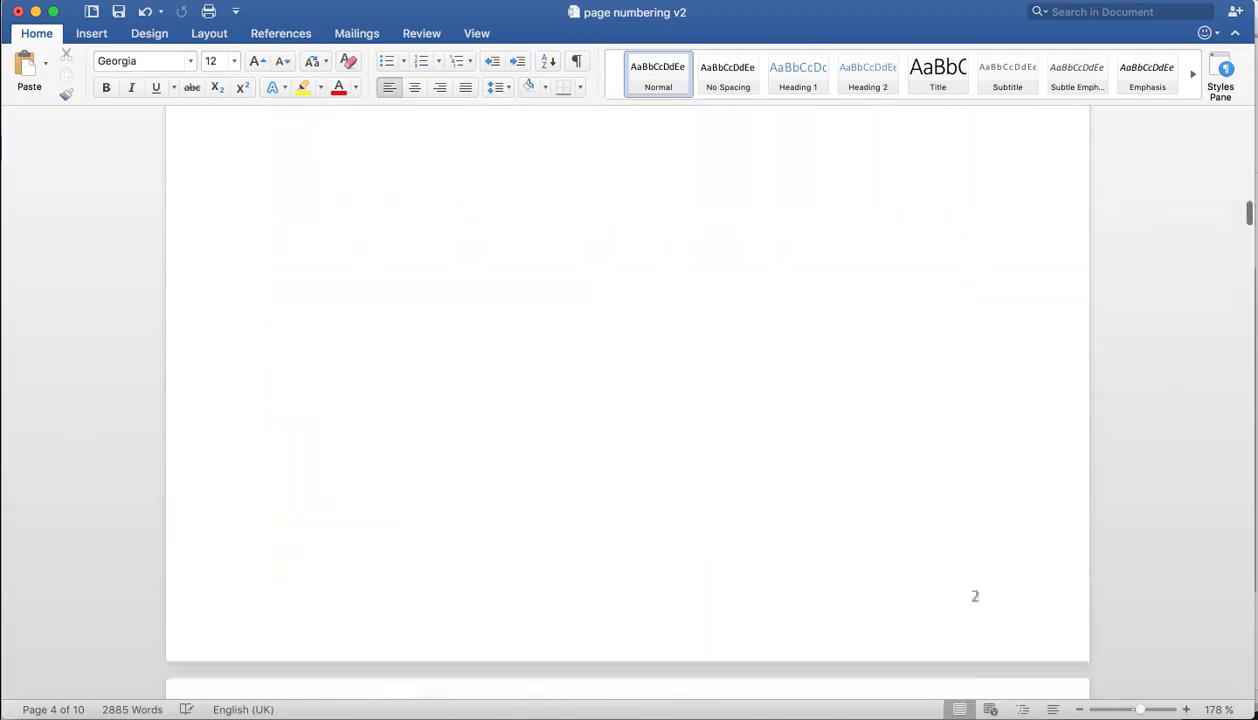
scroll(627, 400, up, 10)
scroll(627, 400, down, 8)
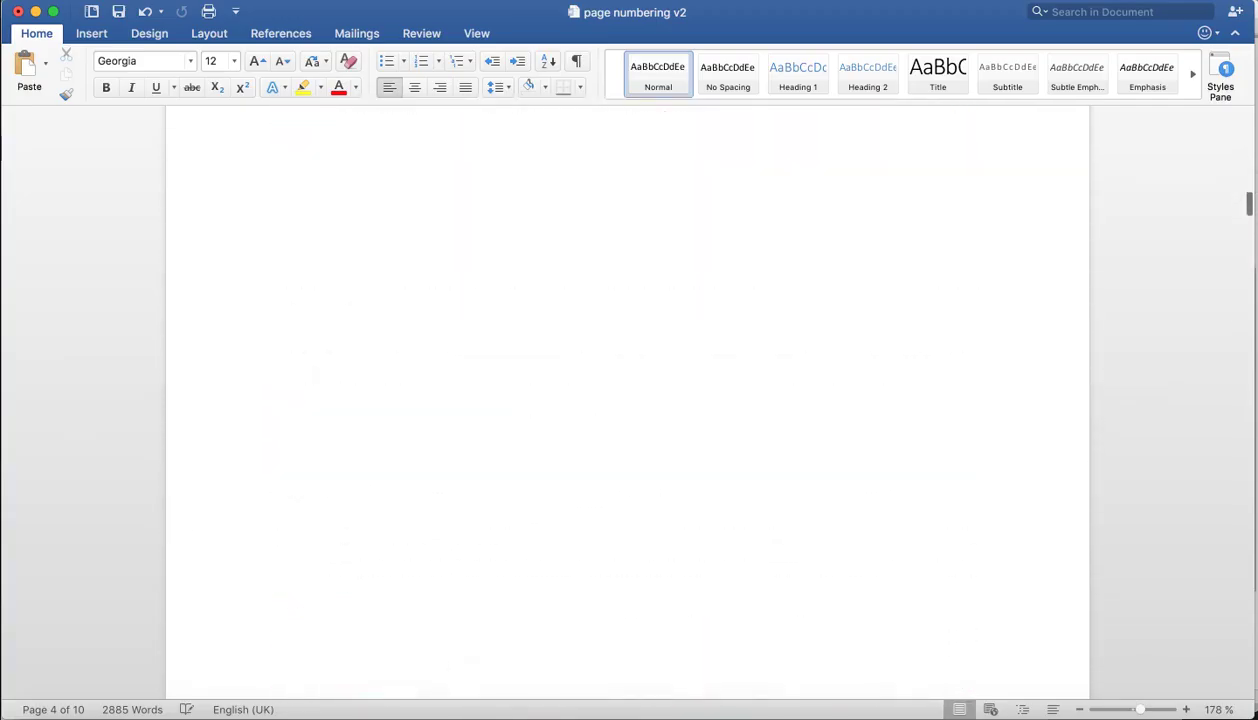
Delete the page number from the Section 1 footer below the table of contents and close footer editing
scroll(627, 400, down, 4)
double_click(975, 414)
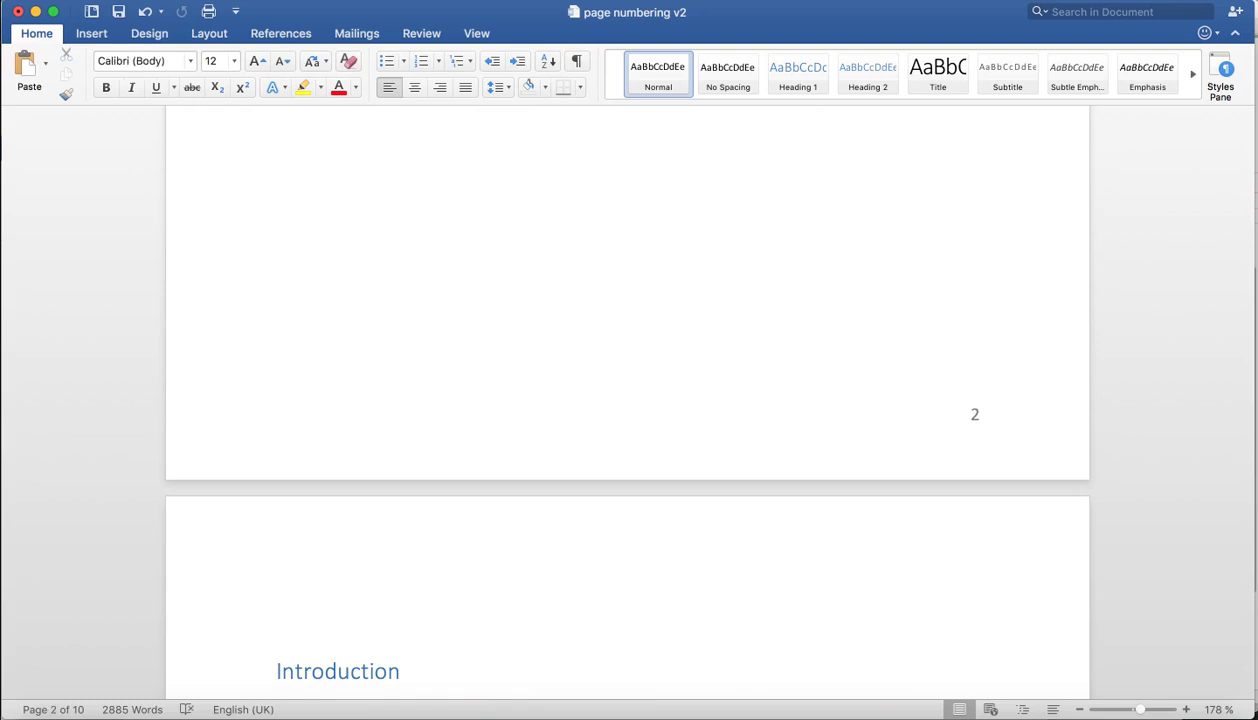
click(975, 414)
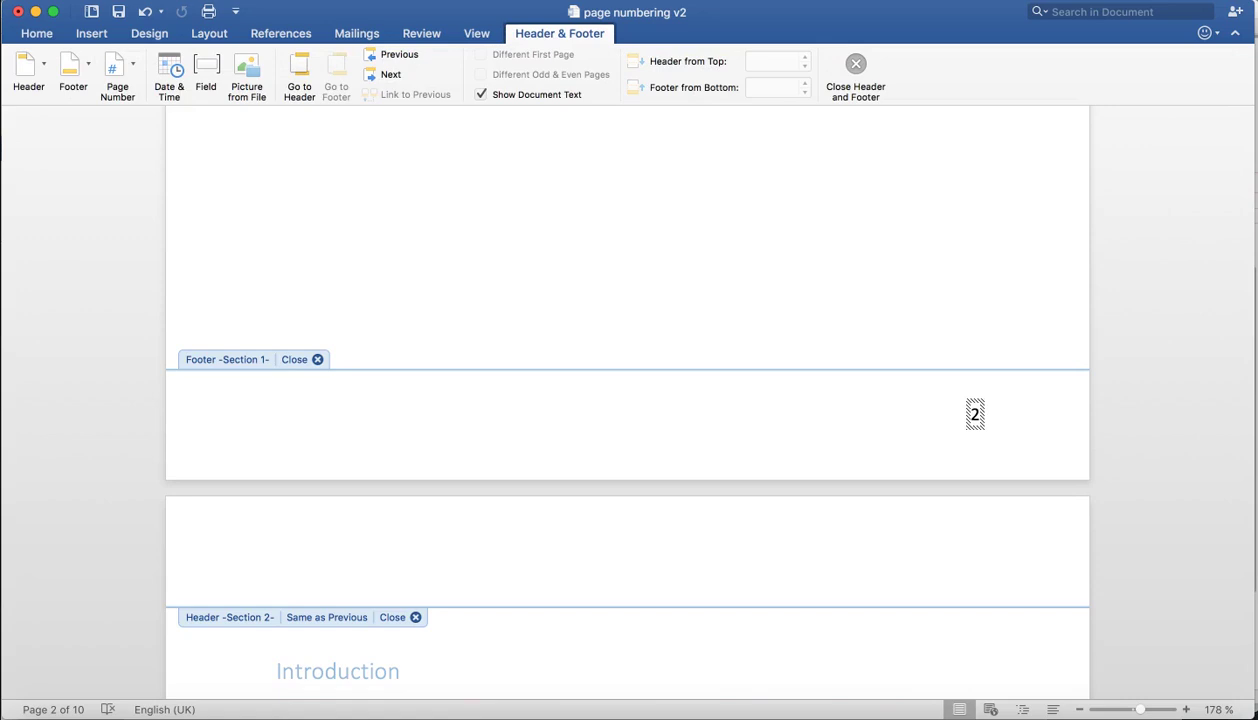
click(975, 414)
click(975, 414)
key(Delete)
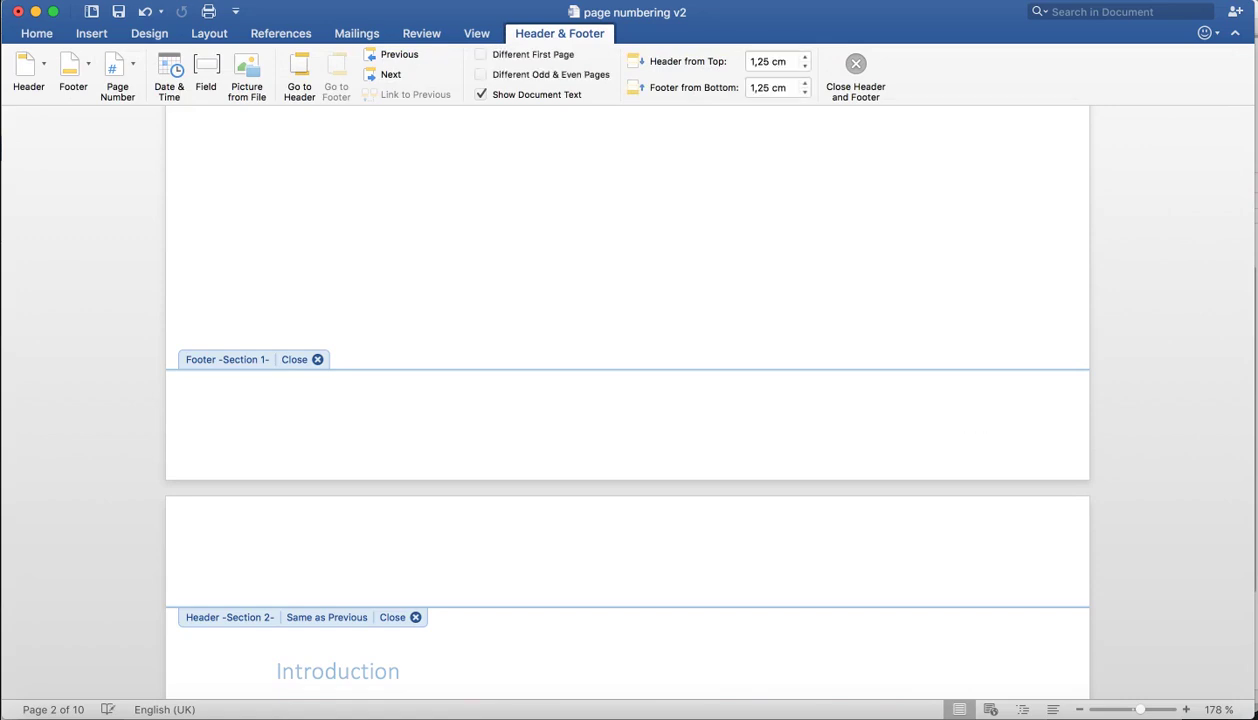
click(856, 76)
Check the footers of the front pages and the first Introduction page for the correct page numbering
scroll(627, 402, down, 10)
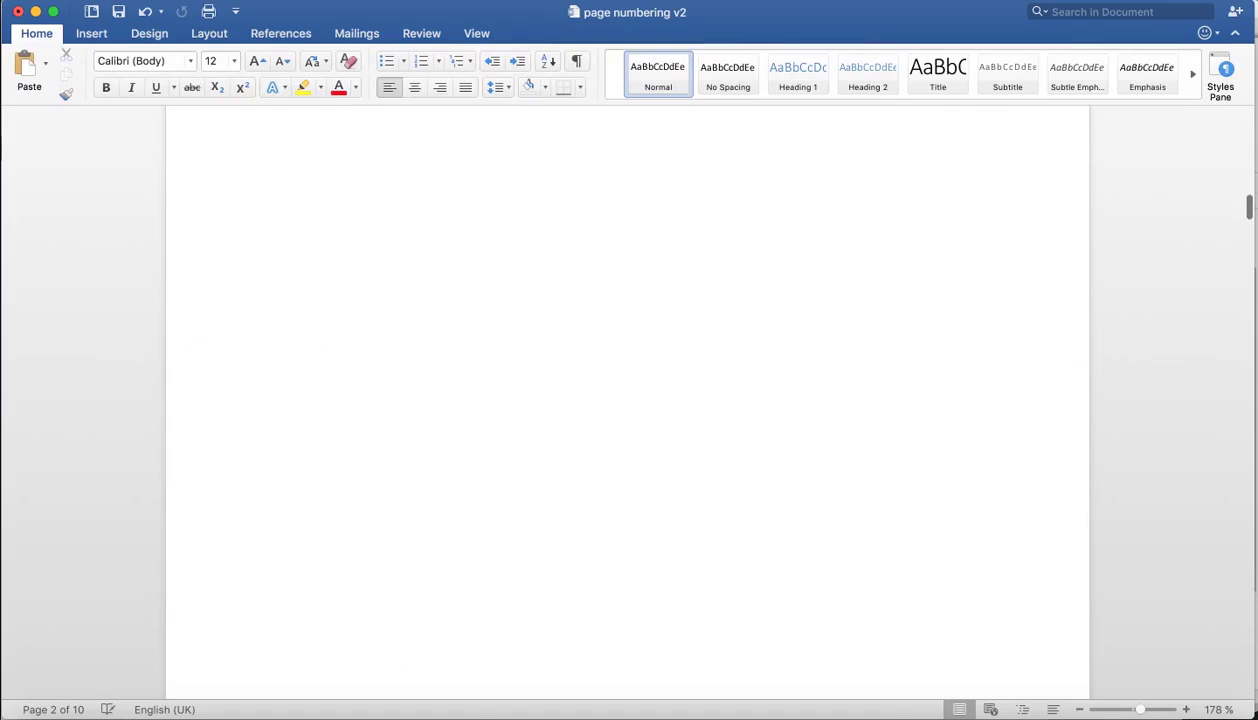
scroll(628, 400, down, 8)
scroll(628, 402, down, 20)
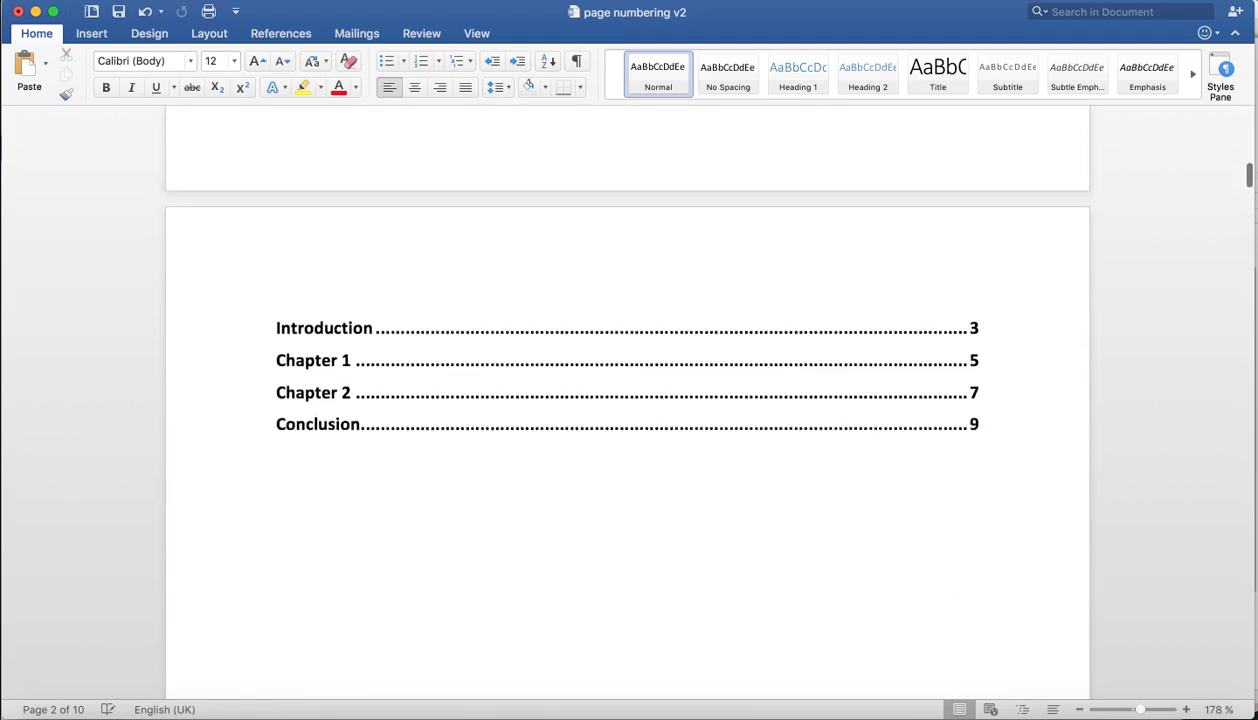
scroll(628, 400, down, 15)
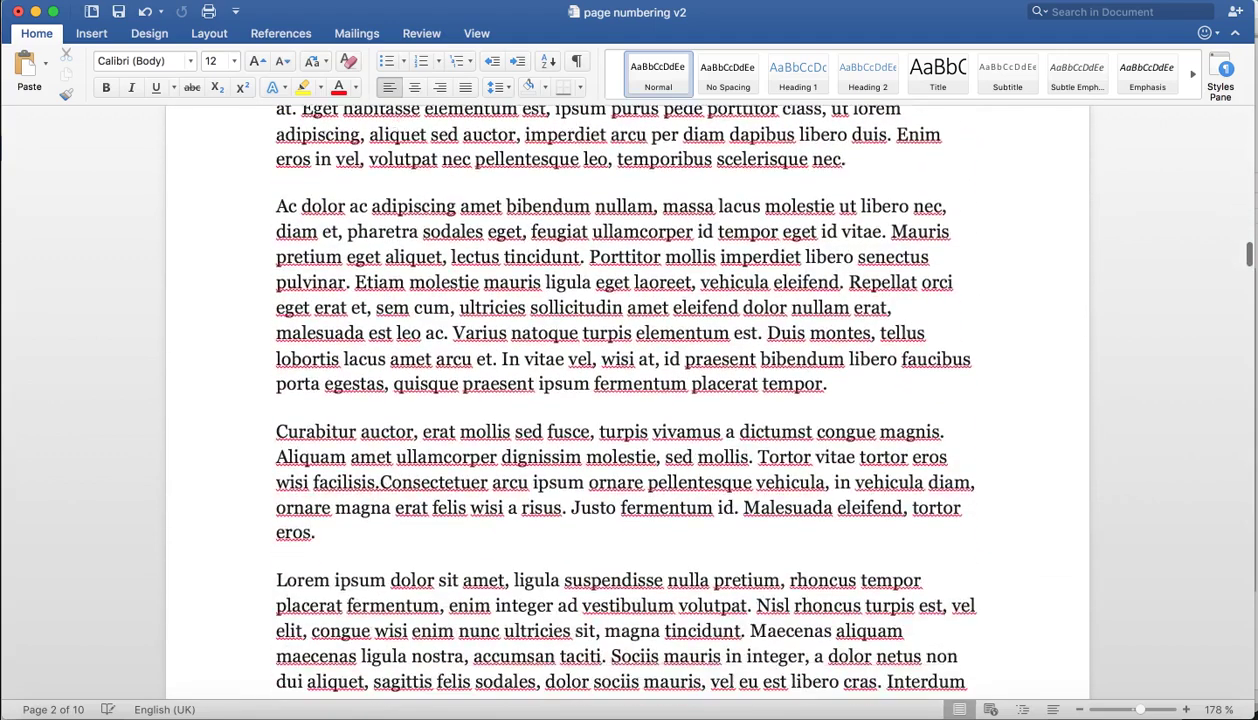
scroll(628, 400, down, 5)
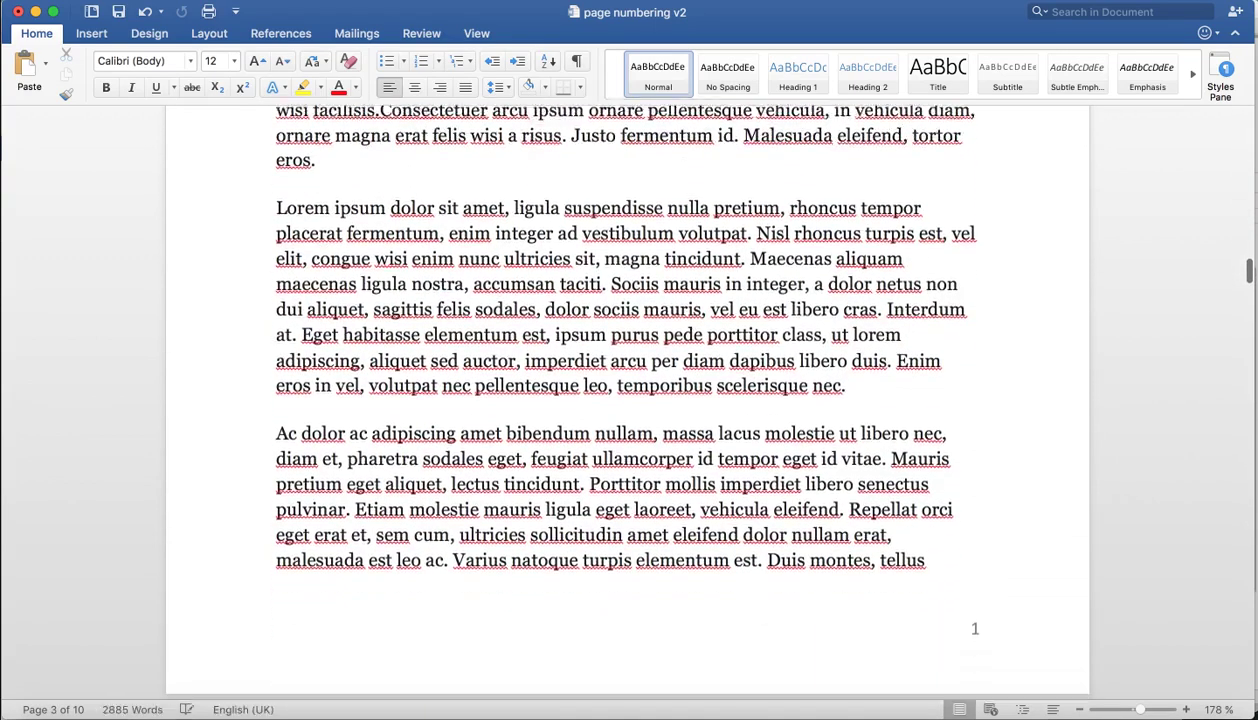